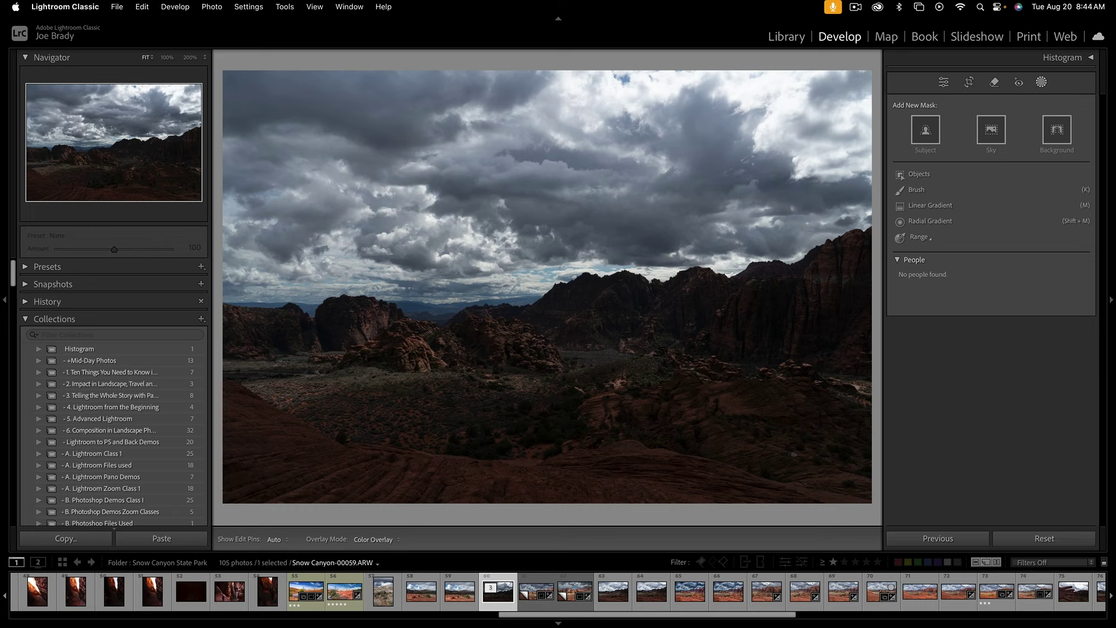
Step: Show the histogram and turn on the shadow clipping warning
click(1091, 58)
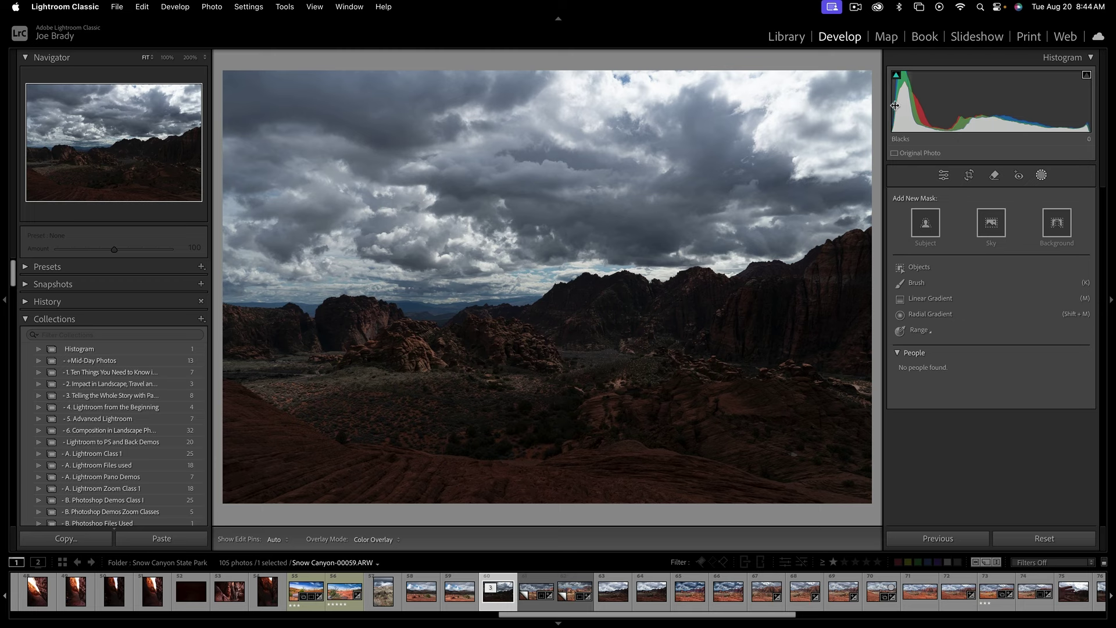
mouse_move(897, 76)
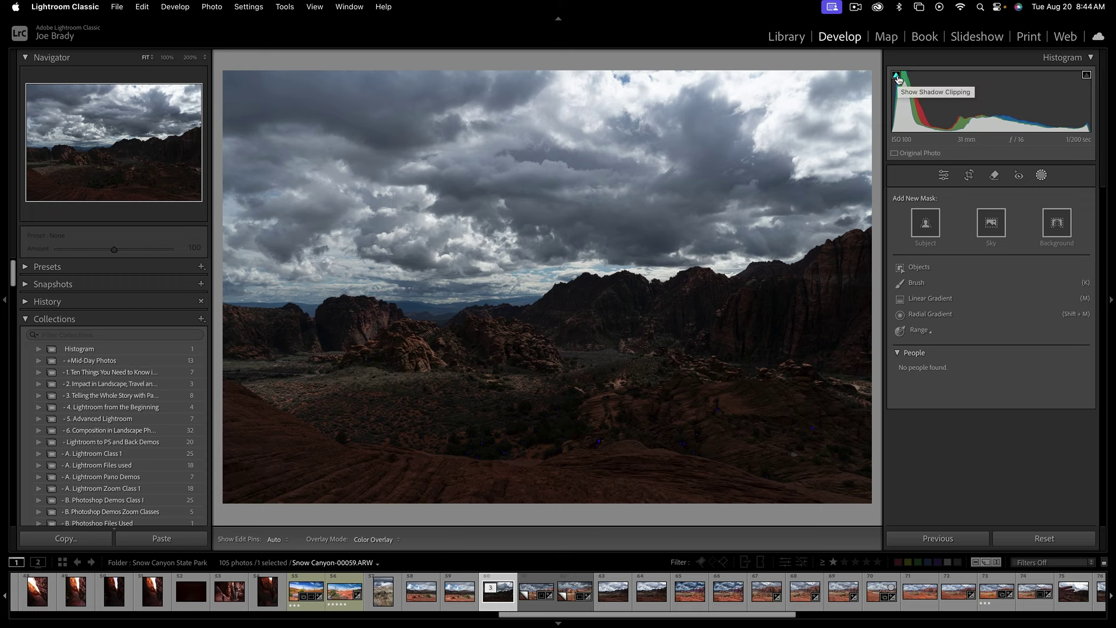
click(897, 76)
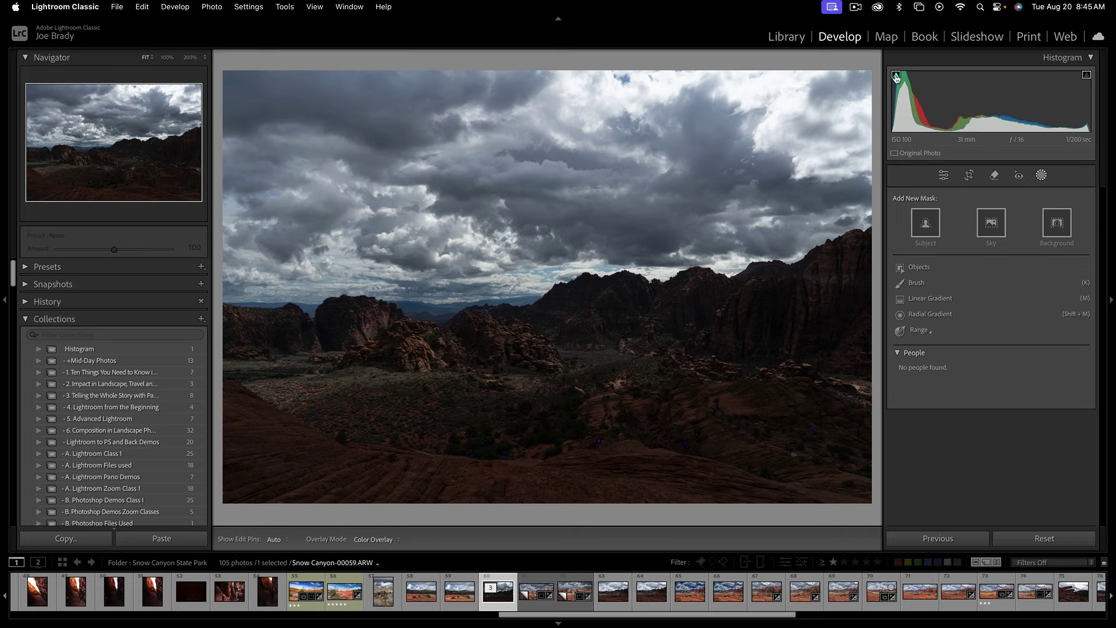
Step: Zoom to 200% to inspect the ridge and foreground for clipped shadows, then return to Fit
click(603, 446)
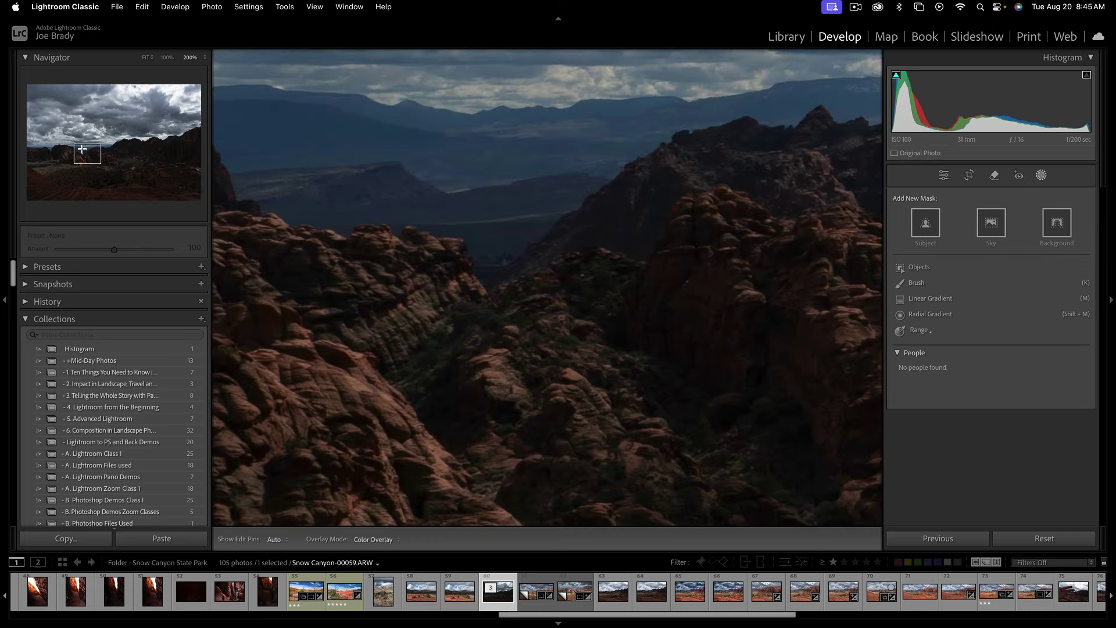
click(103, 174)
drag(117, 190, 110, 184)
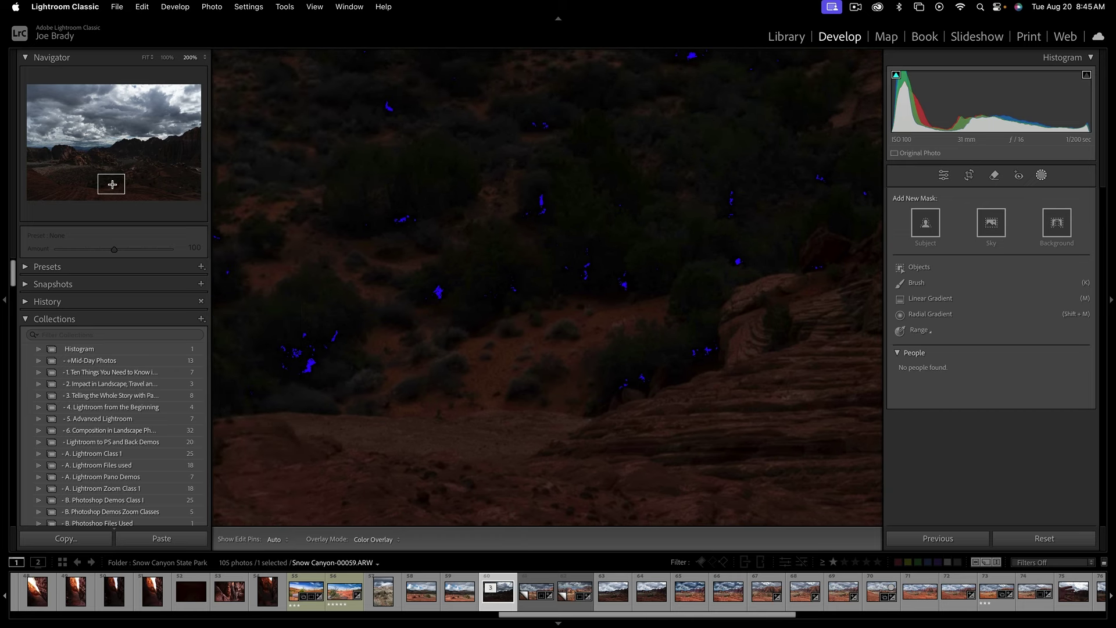
click(632, 256)
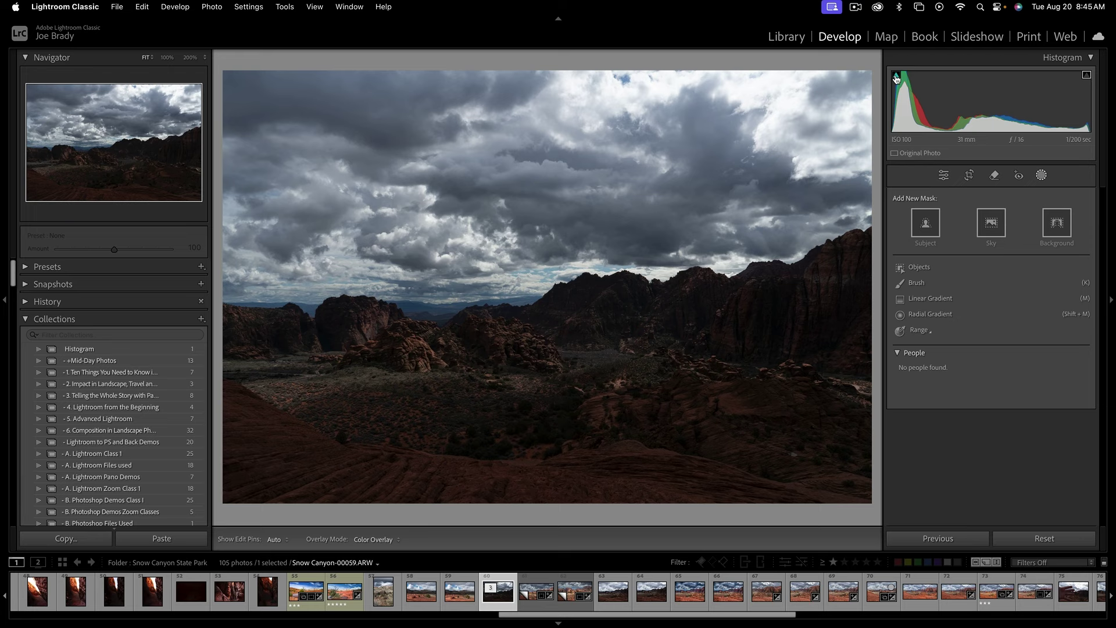
click(896, 76)
Step: Leave Masking for the Basic panel, showing Temp 6,050, Tint +10 and Exposure 0.00
key(shift+w)
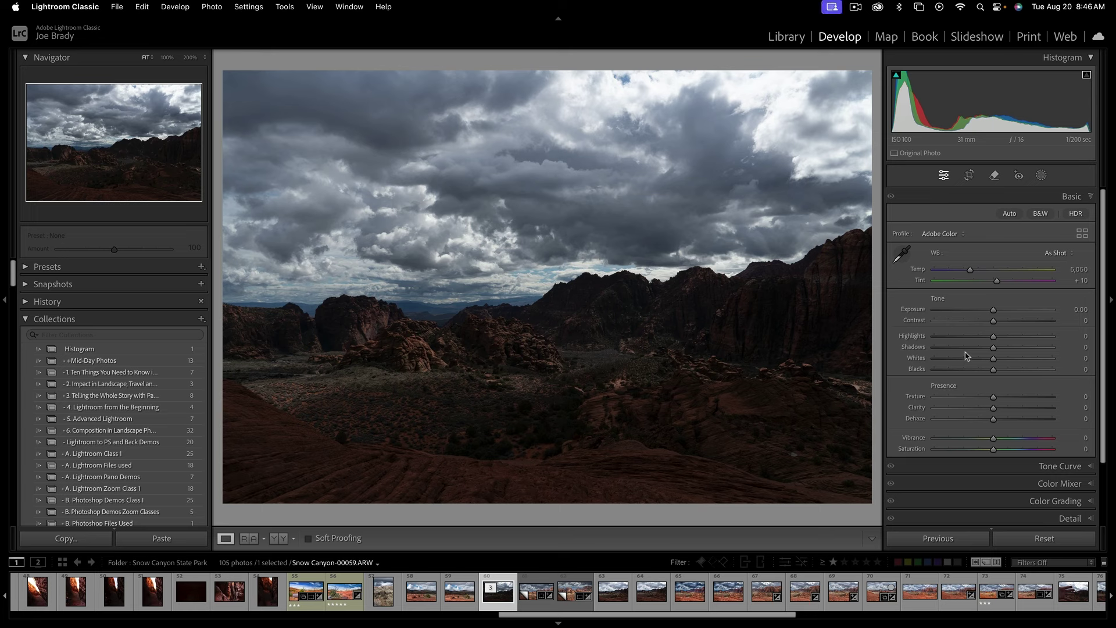
Step: Set Highlights −100, Shadows +100, Contrast −16 and Exposure +0.35 in the Basic panel
drag(994, 337, 909, 337)
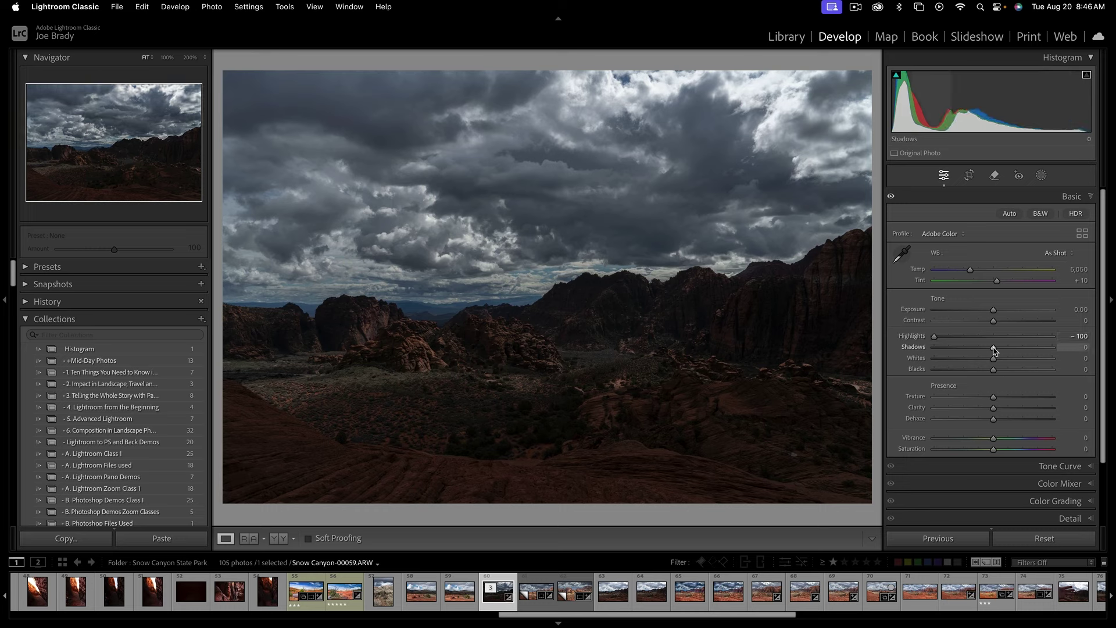
drag(994, 347, 1054, 347)
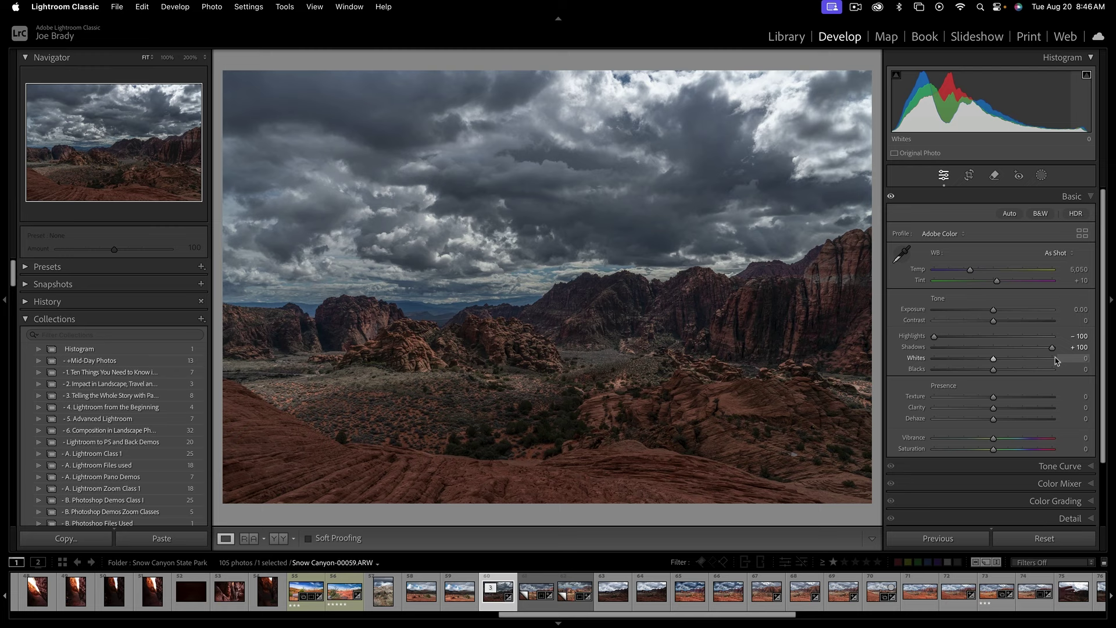
drag(995, 323, 985, 323)
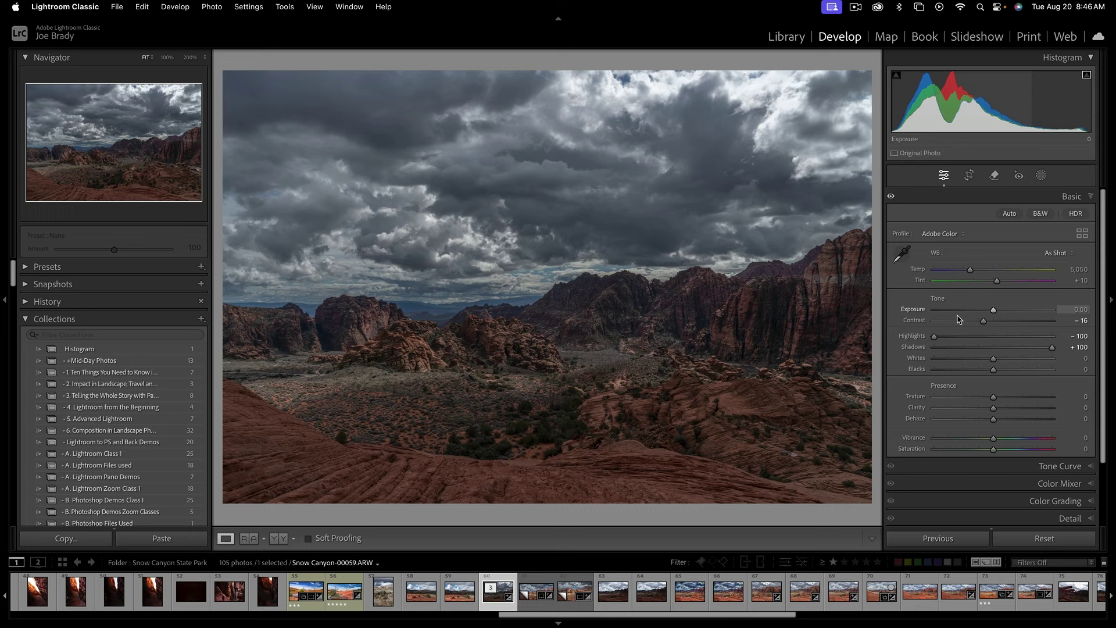
drag(995, 312, 998, 314)
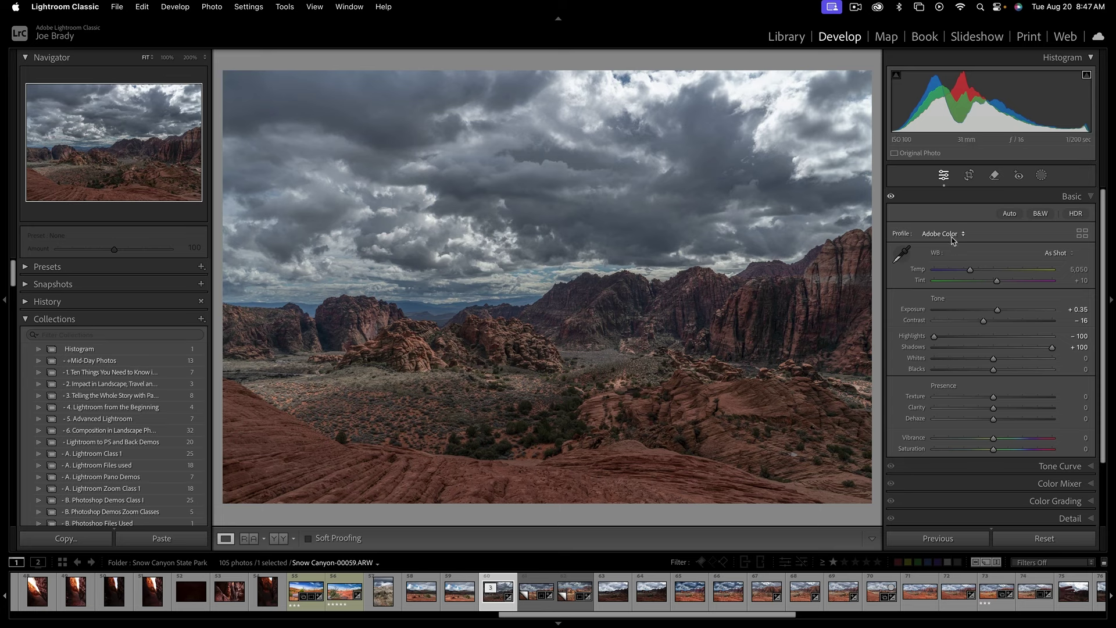
Step: Add a Sky mask, invert Mask 1 to cover the land, and check its horizon edge zoomed in
click(1041, 175)
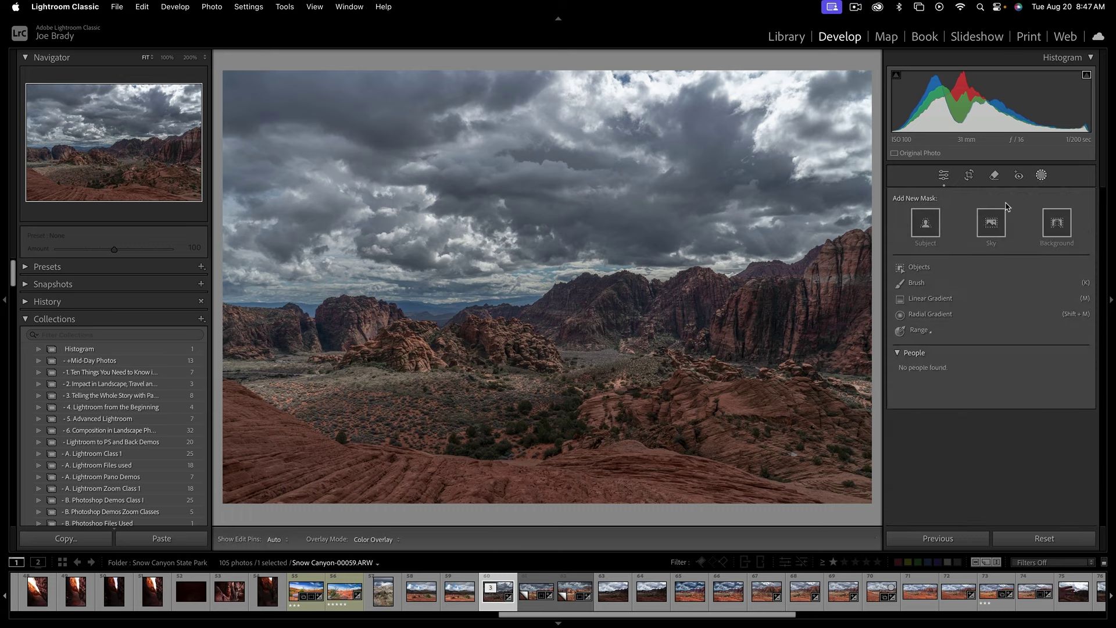
click(997, 225)
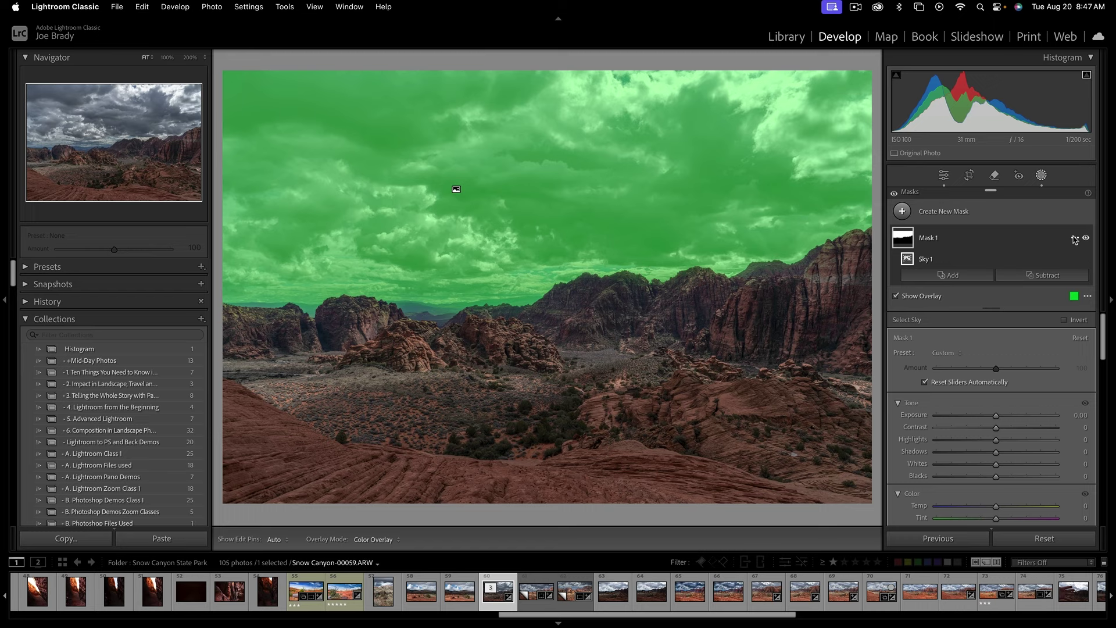
click(1075, 239)
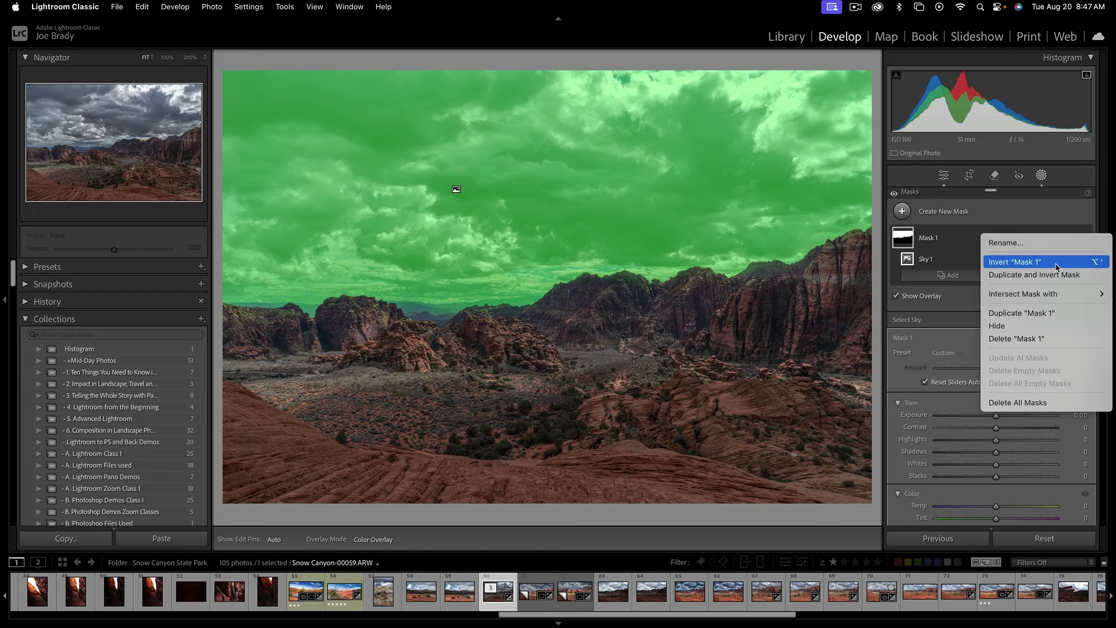
click(1058, 262)
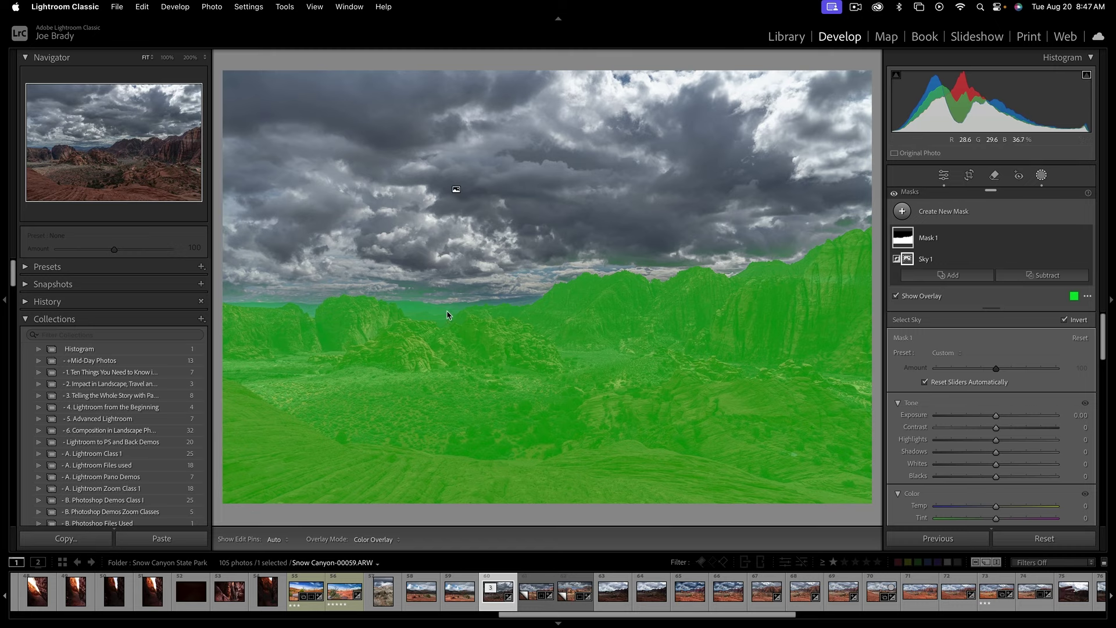
click(499, 307)
drag(115, 182, 100, 146)
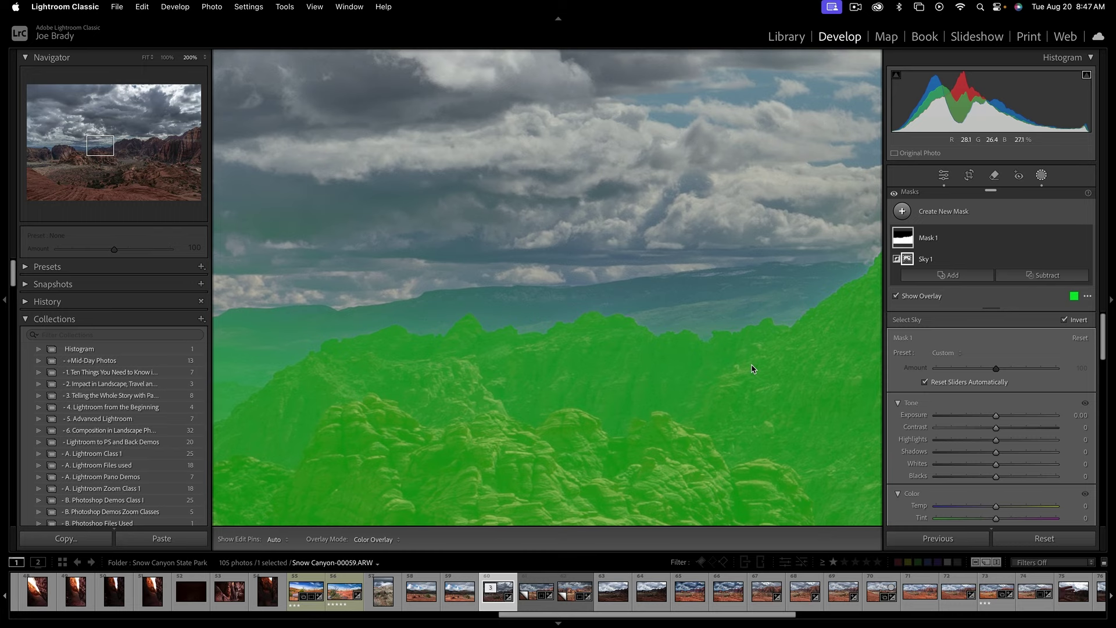
key(z)
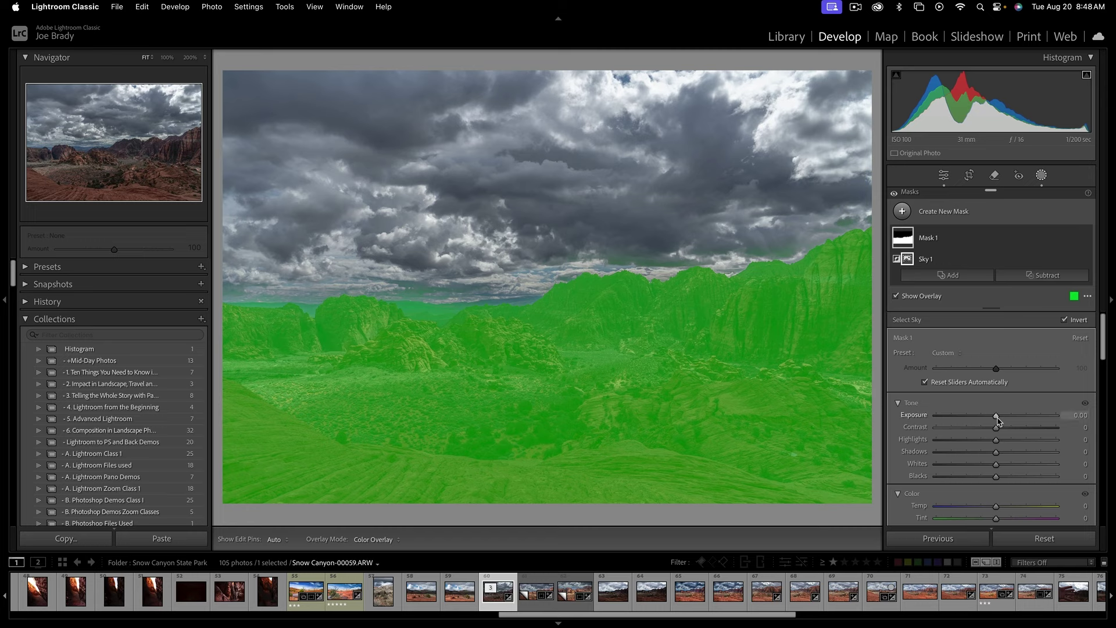
Step: Give Mask 1 Exposure 1.20, Contrast 11, Highlights 9, Shadows 12, Temp 18 and Tint 10
drag(997, 417, 1012, 418)
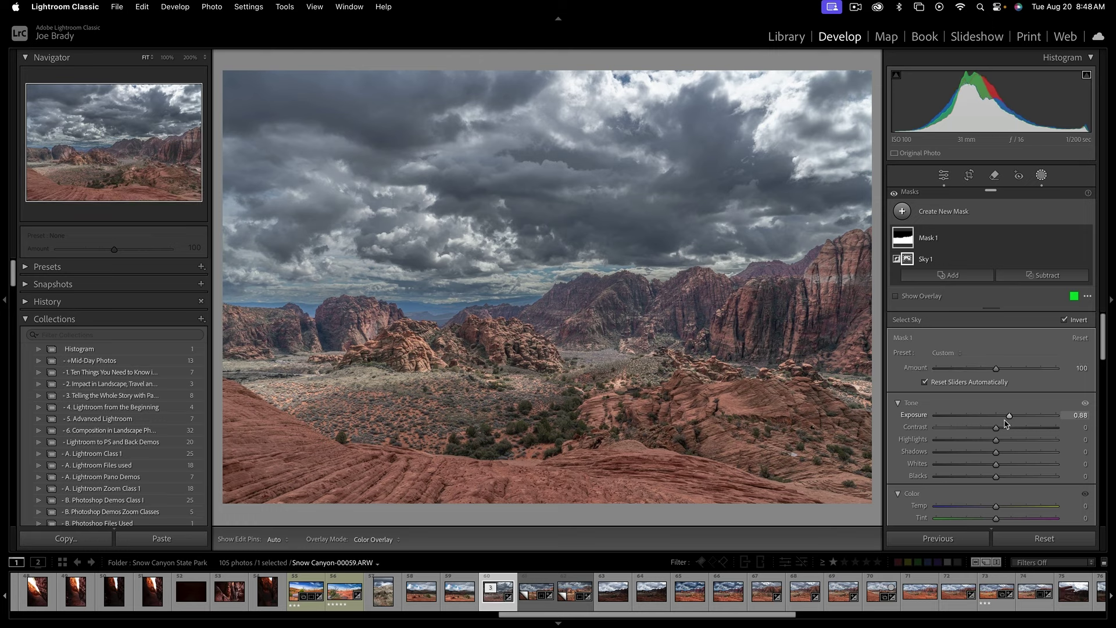
scroll(1000, 470, down, 3)
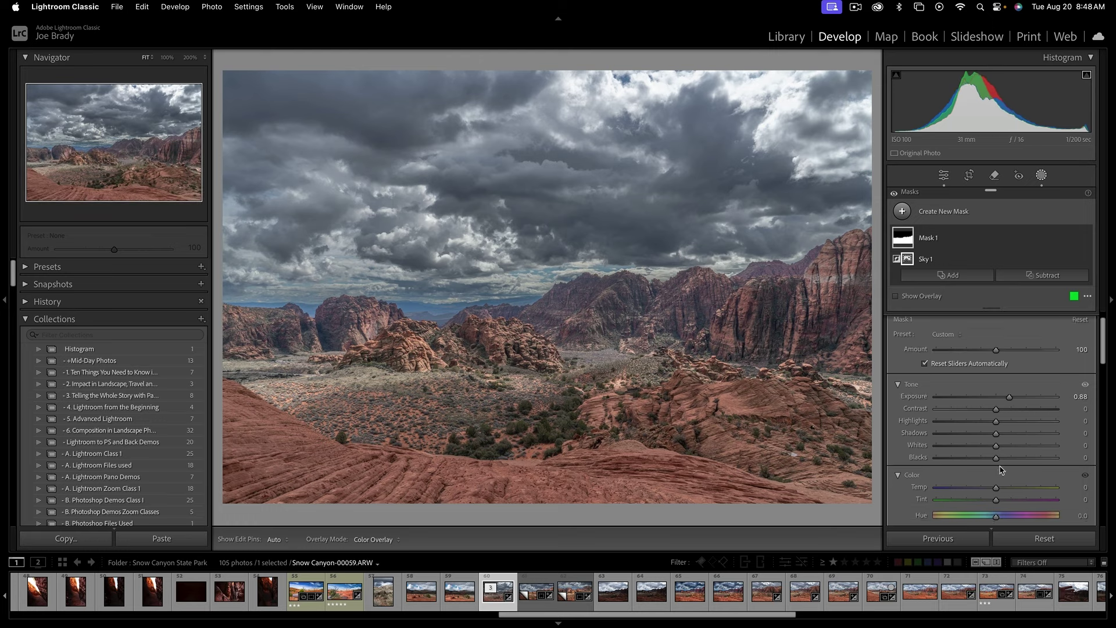
drag(998, 363, 1005, 361)
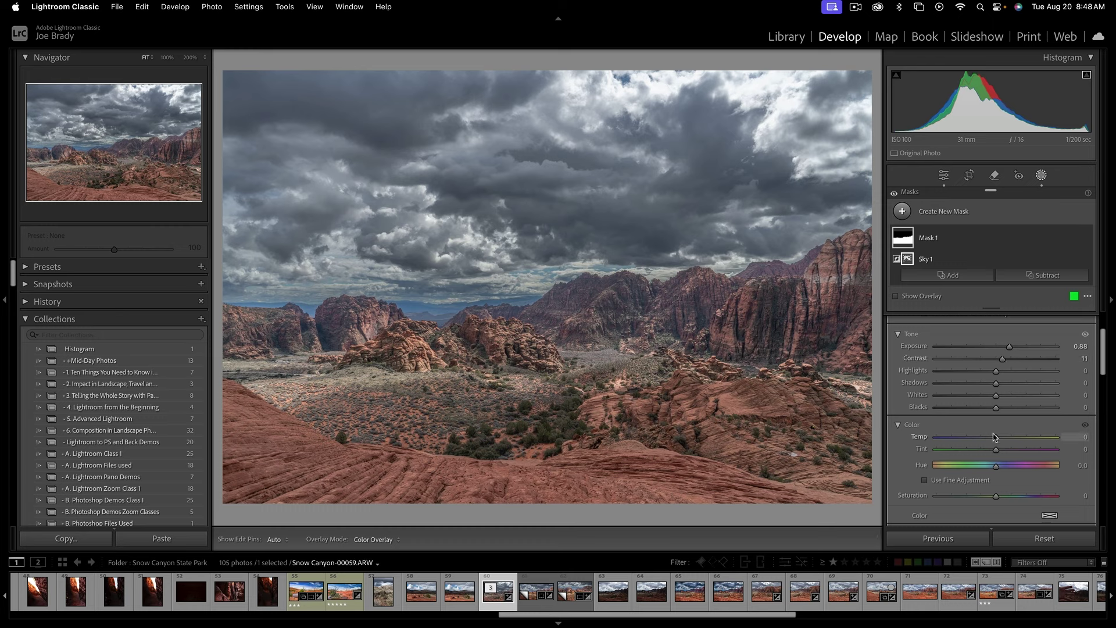
drag(996, 440, 1008, 442)
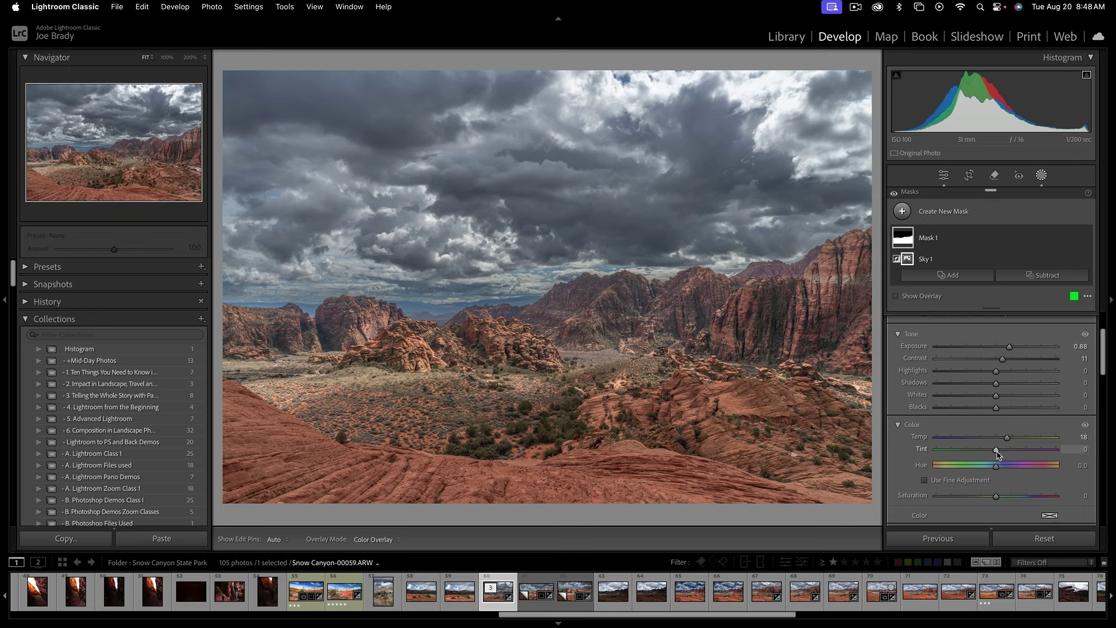
drag(997, 450, 1001, 452)
mouse_move(996, 383)
mouse_down()
mouse_move(1006, 385)
mouse_move(977, 372)
mouse_move(1006, 372)
mouse_up()
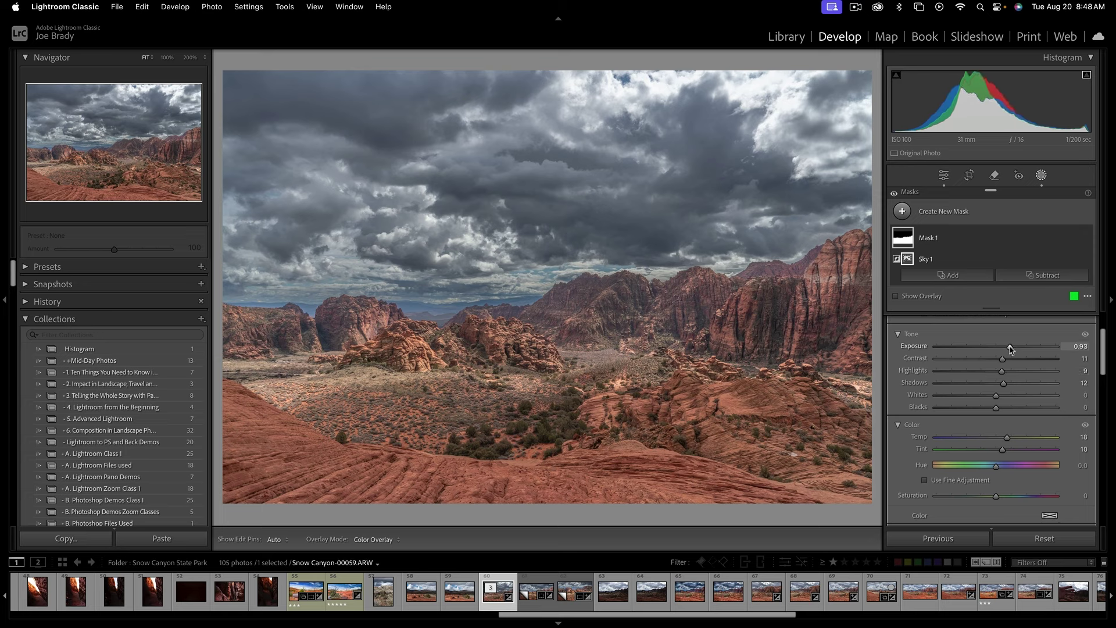
drag(1010, 346, 1014, 347)
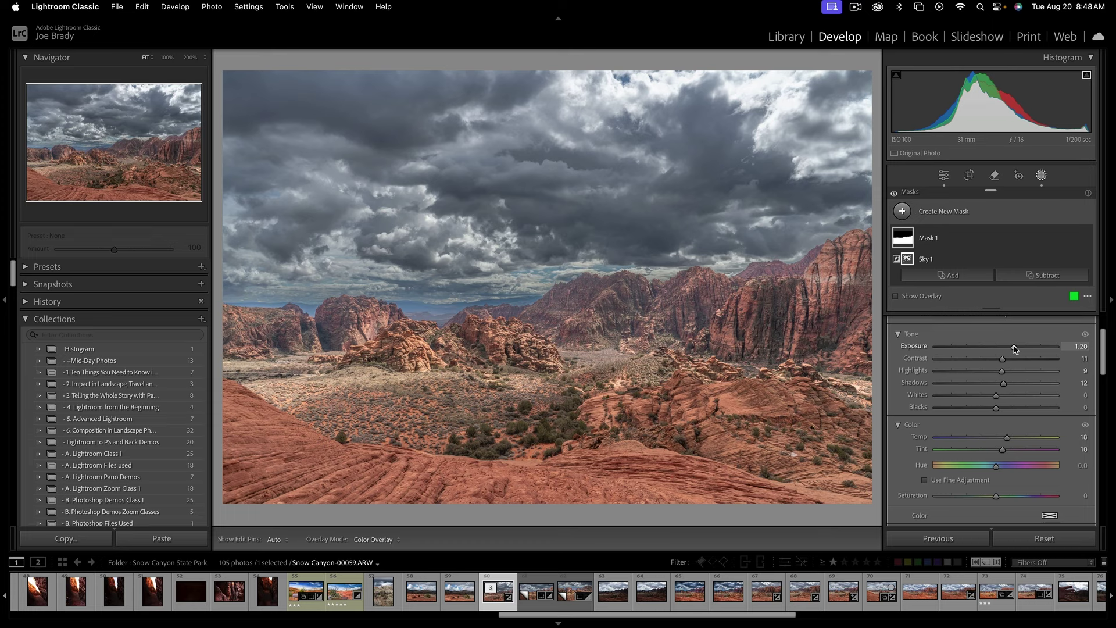
scroll(1006, 407, down, 5)
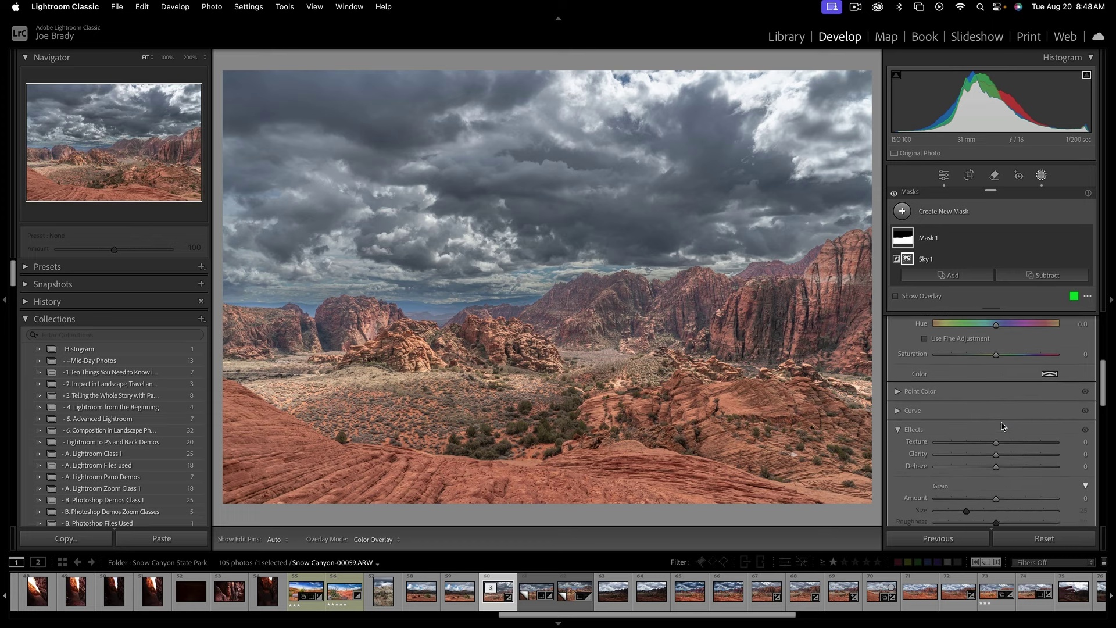
Step: Add Texture 34, a little Clarity, Dehaze 7 and Saturation 29 to Mask 1
scroll(1002, 426, down, 2)
scroll(956, 413, up, 1)
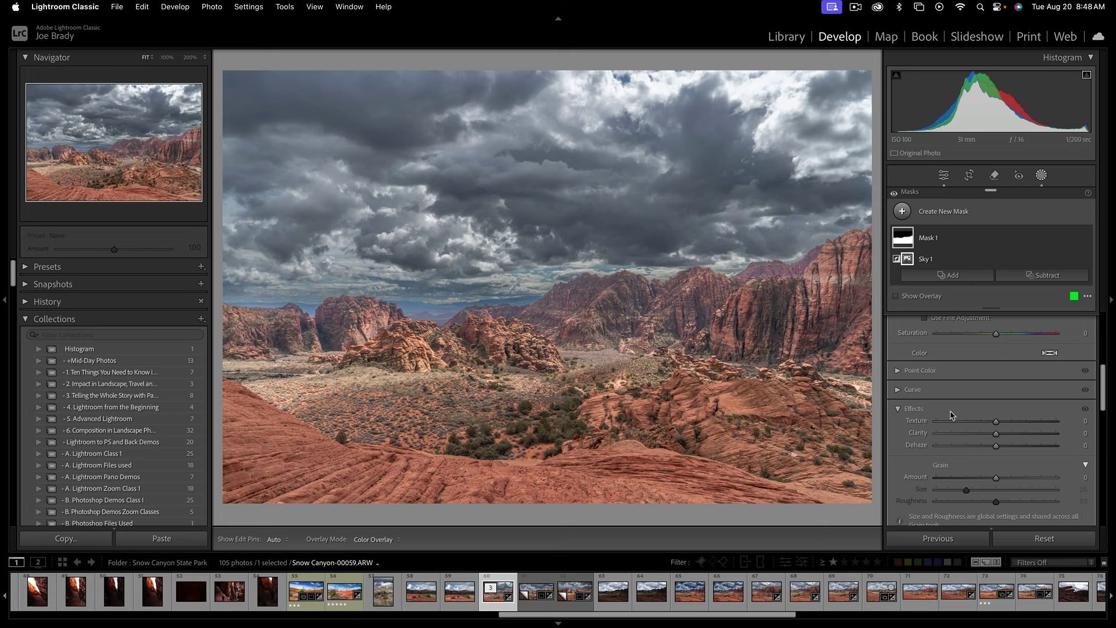
click(1016, 422)
click(1009, 434)
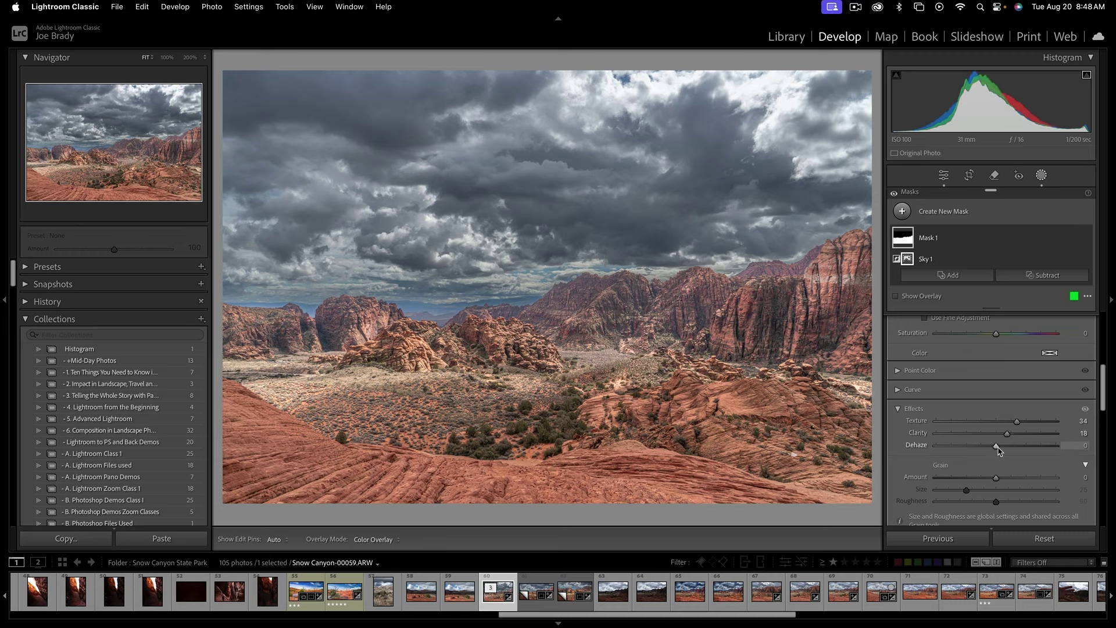
drag(998, 451, 1001, 448)
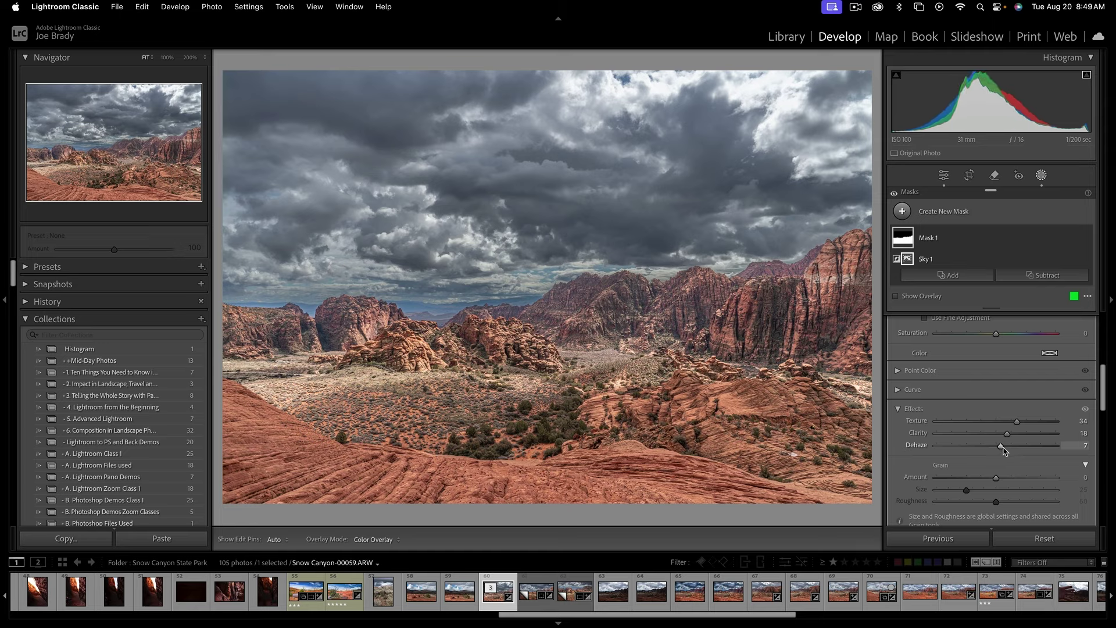
scroll(997, 445, up, 5)
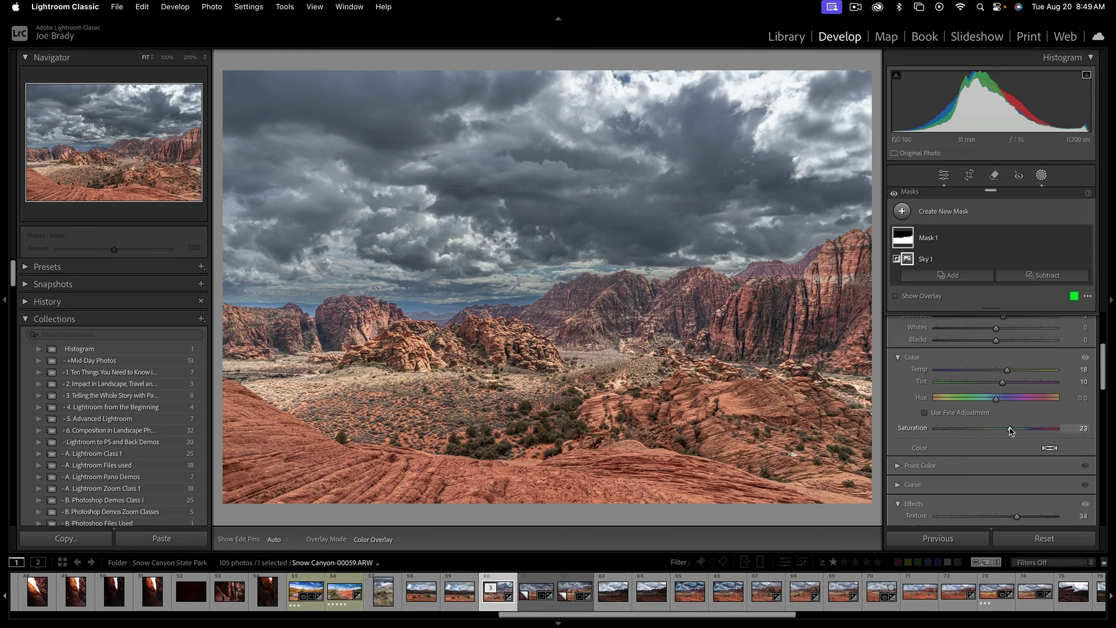
drag(1010, 430, 1014, 431)
drag(1014, 431, 1013, 430)
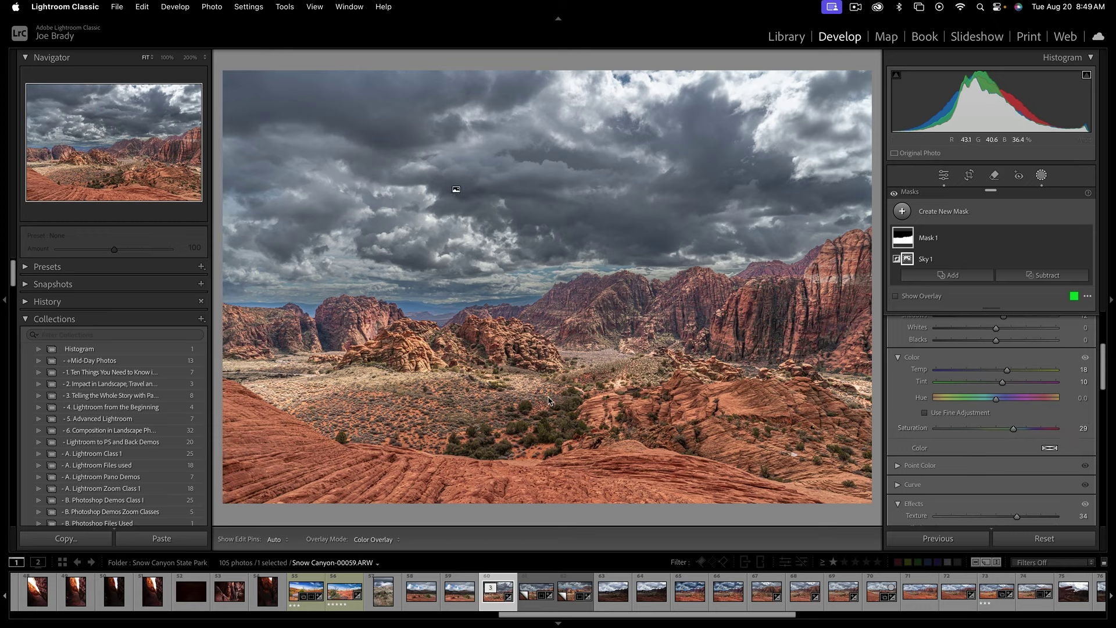
Step: Create virtual copy Copy 3, compare it against the master photo, and return to Copy 3
key(shift+w)
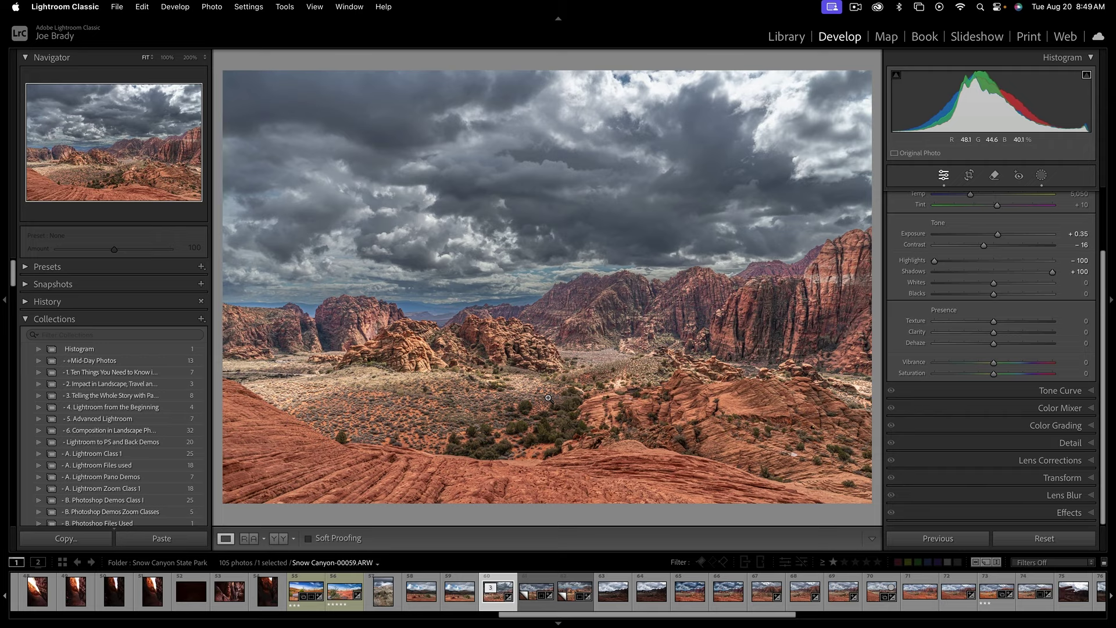
key(super+apostrophe)
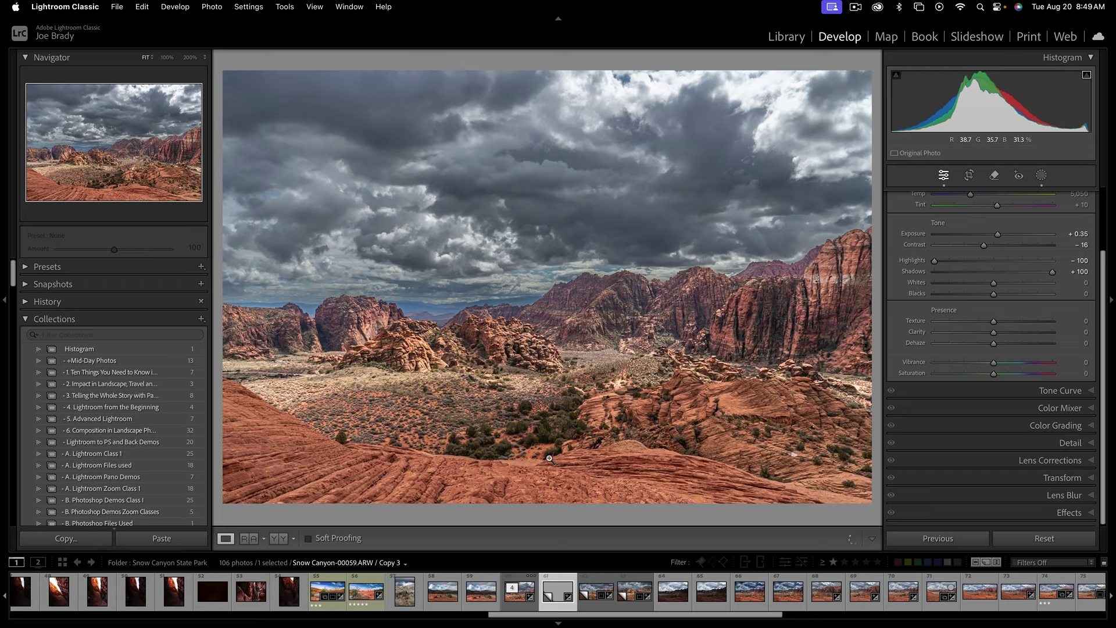
click(520, 592)
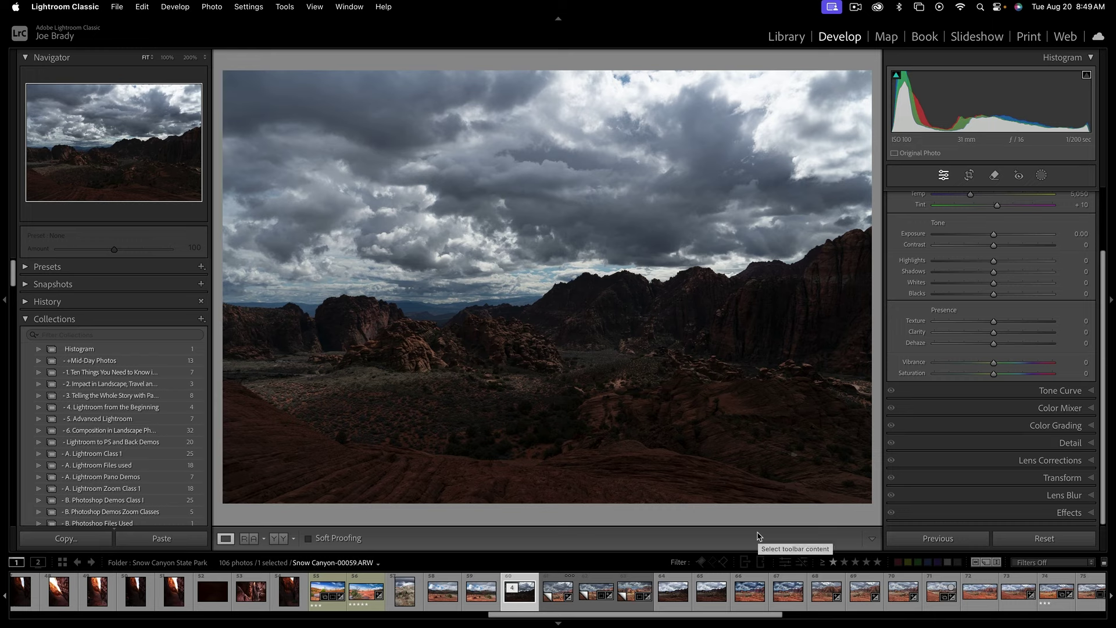
key(Right)
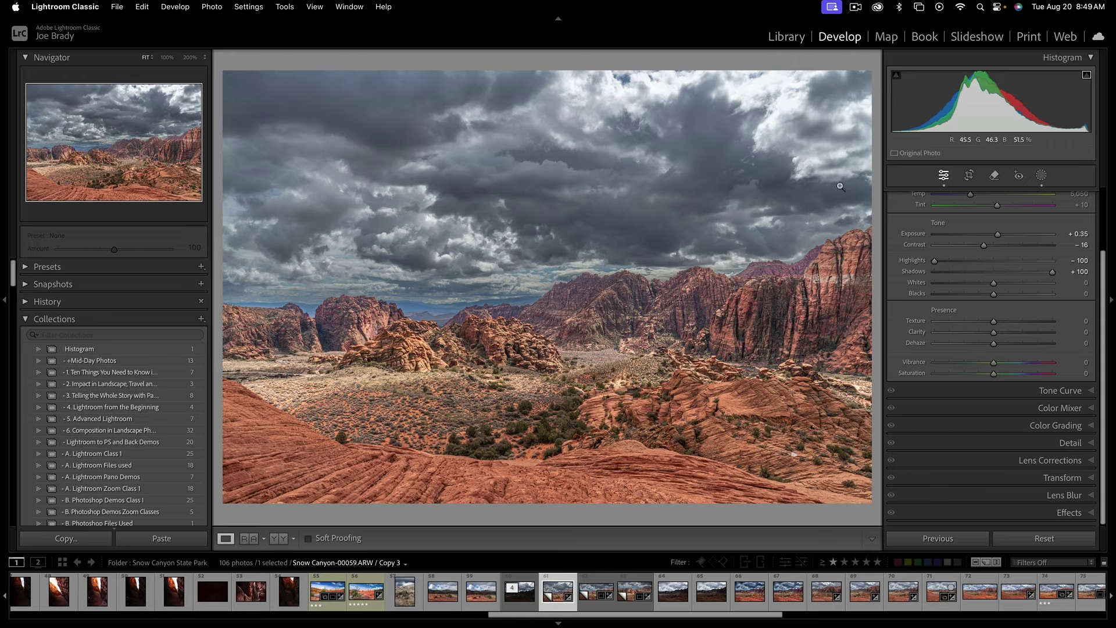
Step: Crop Copy 3 by lowering the top edge to trim sky, then commit the crop
click(970, 175)
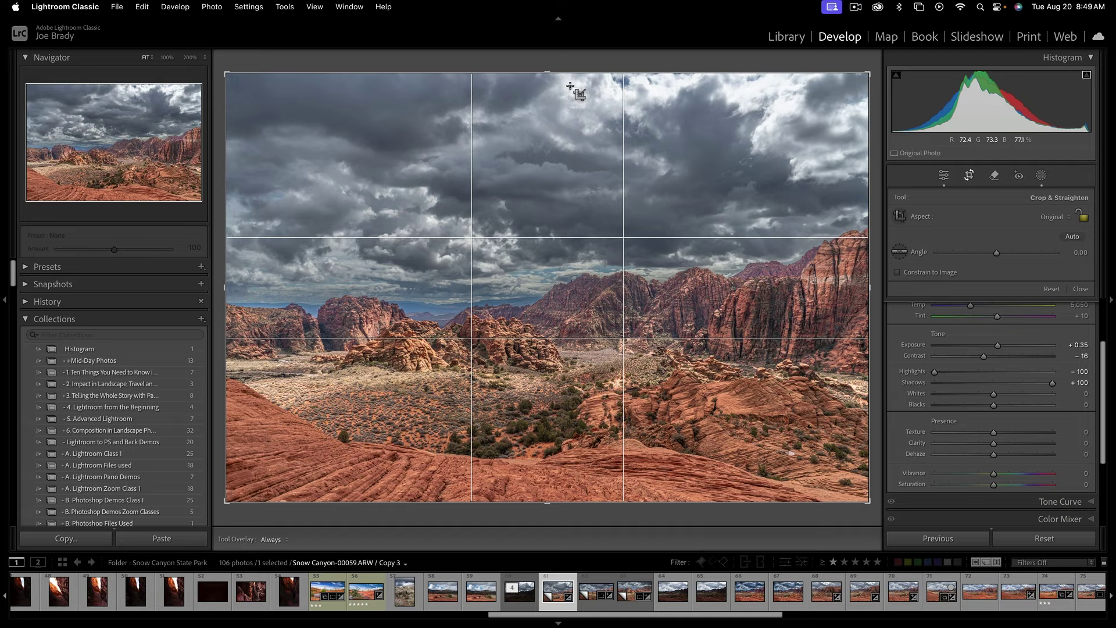
drag(551, 72, 549, 108)
click(290, 8)
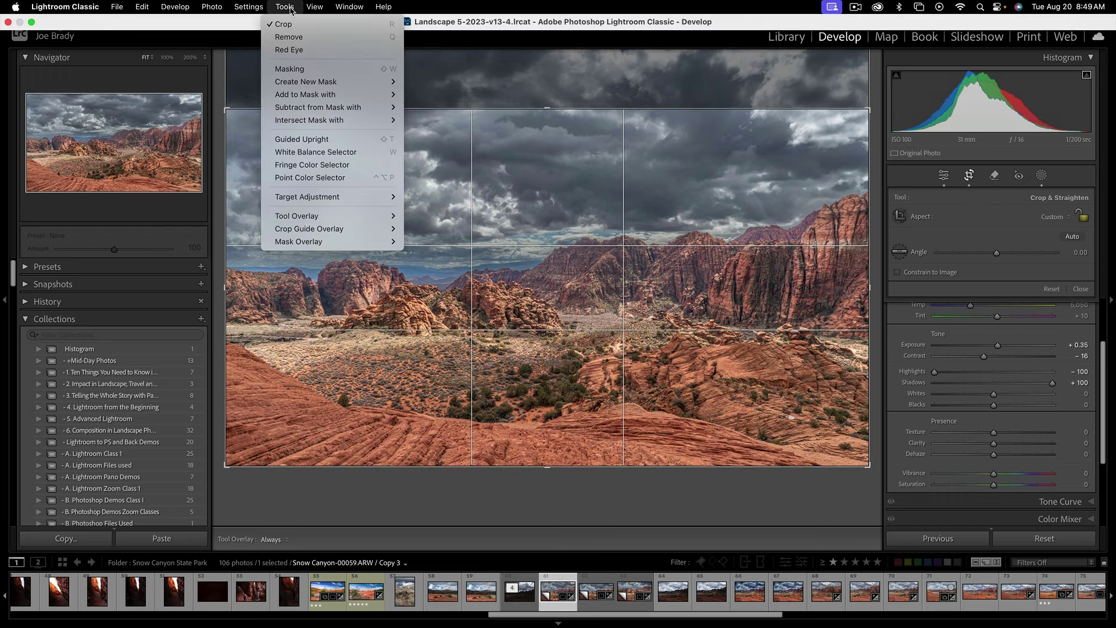
mouse_move(334, 229)
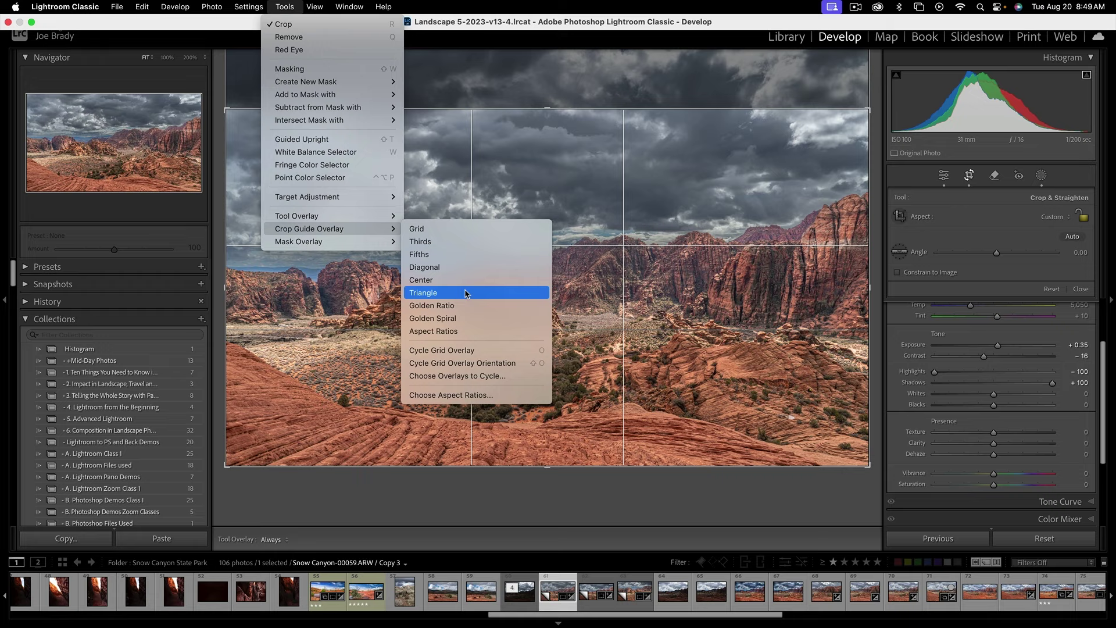
click(548, 88)
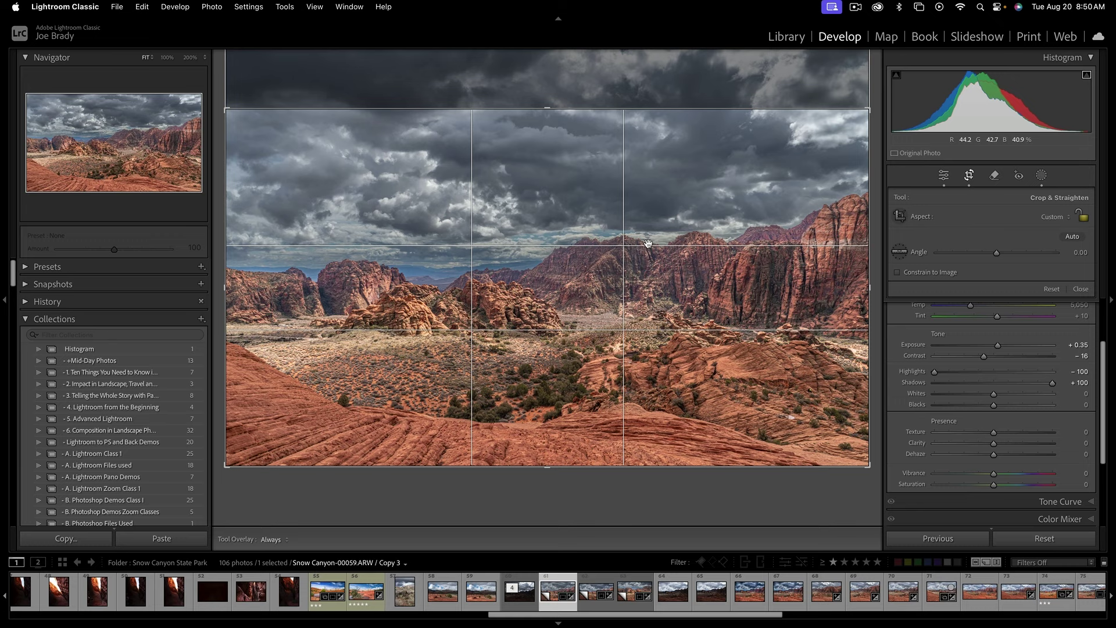
key(r)
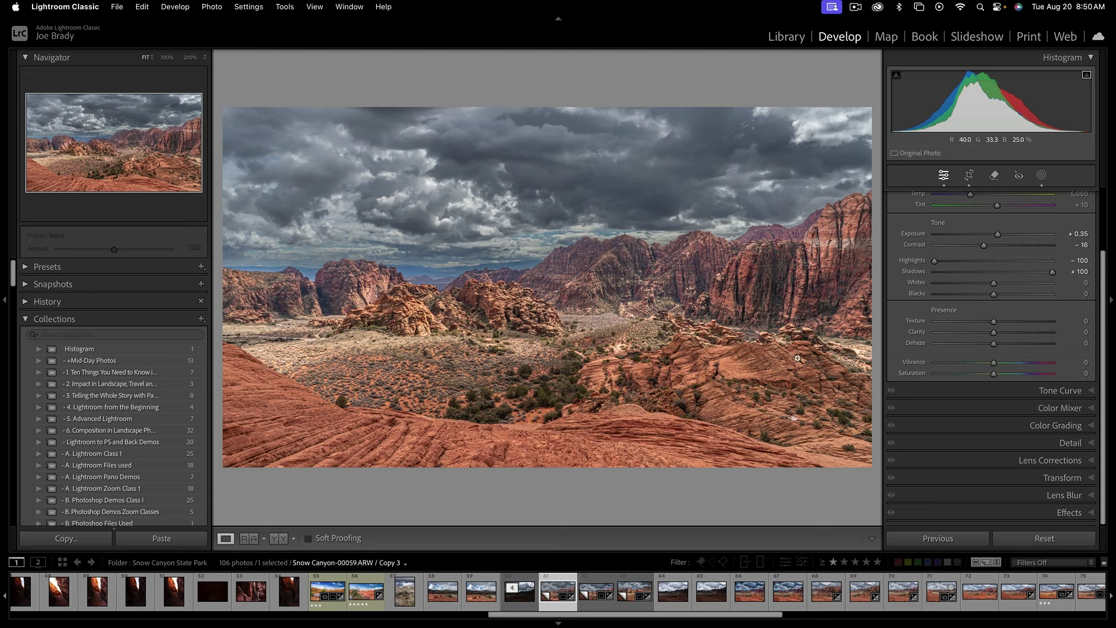
Step: Create brush Mask 2 and paint it over the left canyon and lower-right foreground
click(1042, 176)
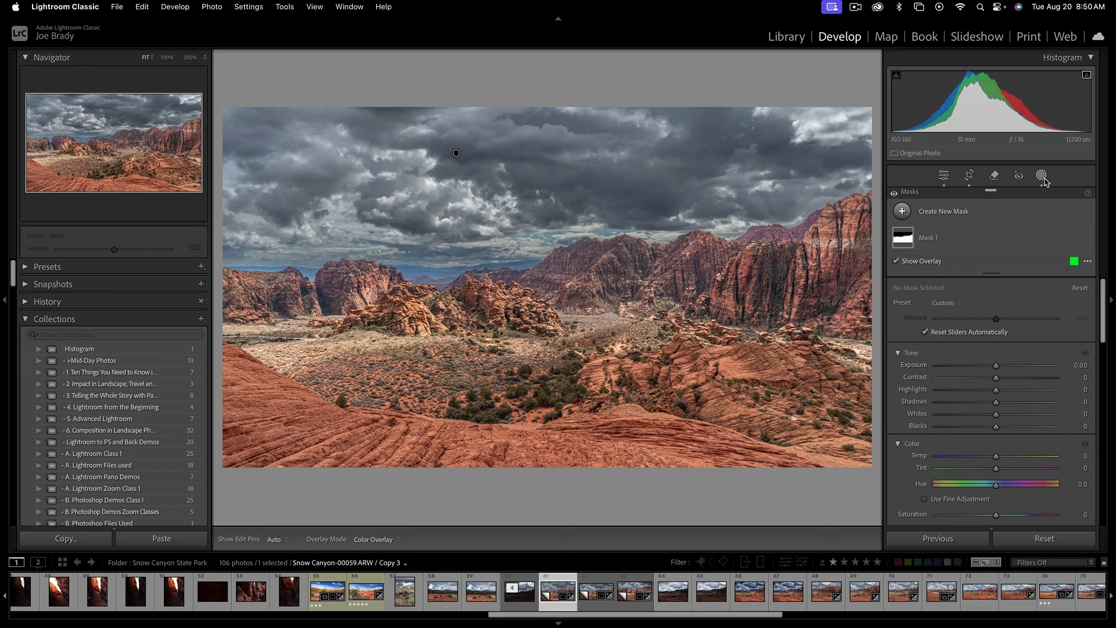
click(965, 214)
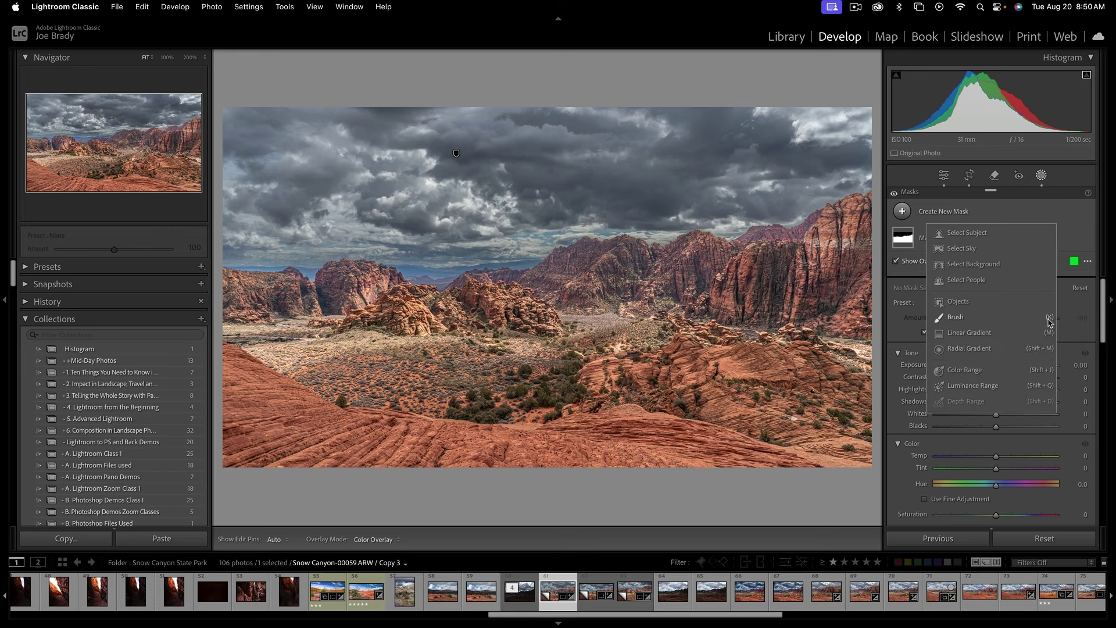
click(966, 319)
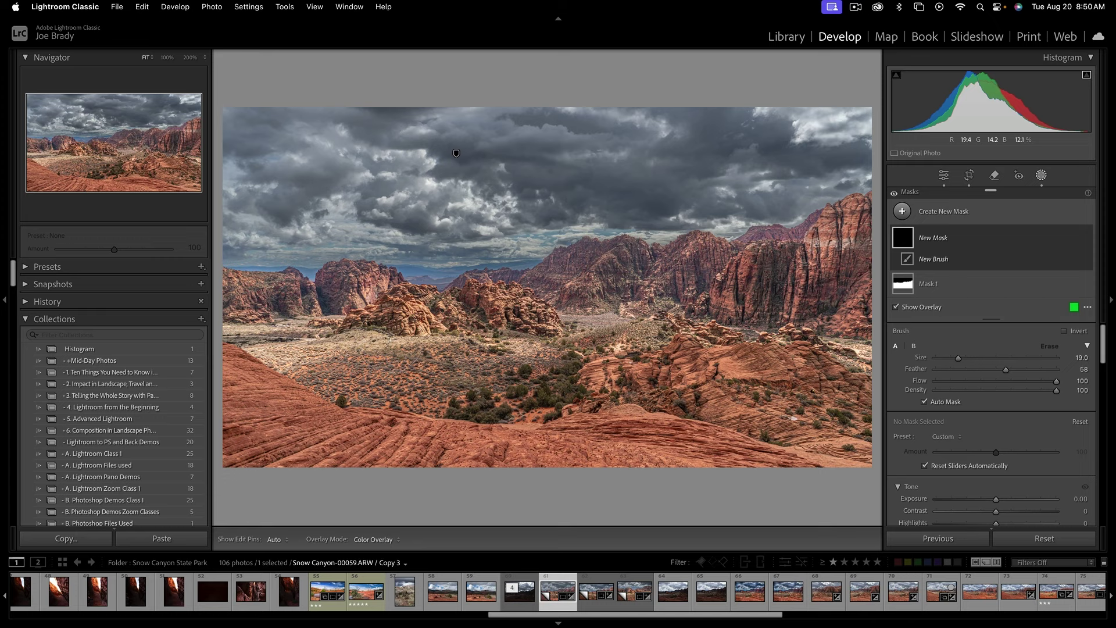
mouse_move(273, 308)
mouse_down()
mouse_move(233, 318)
mouse_move(232, 368)
mouse_move(296, 440)
mouse_move(388, 481)
mouse_move(231, 444)
mouse_move(439, 480)
mouse_up()
key(h)
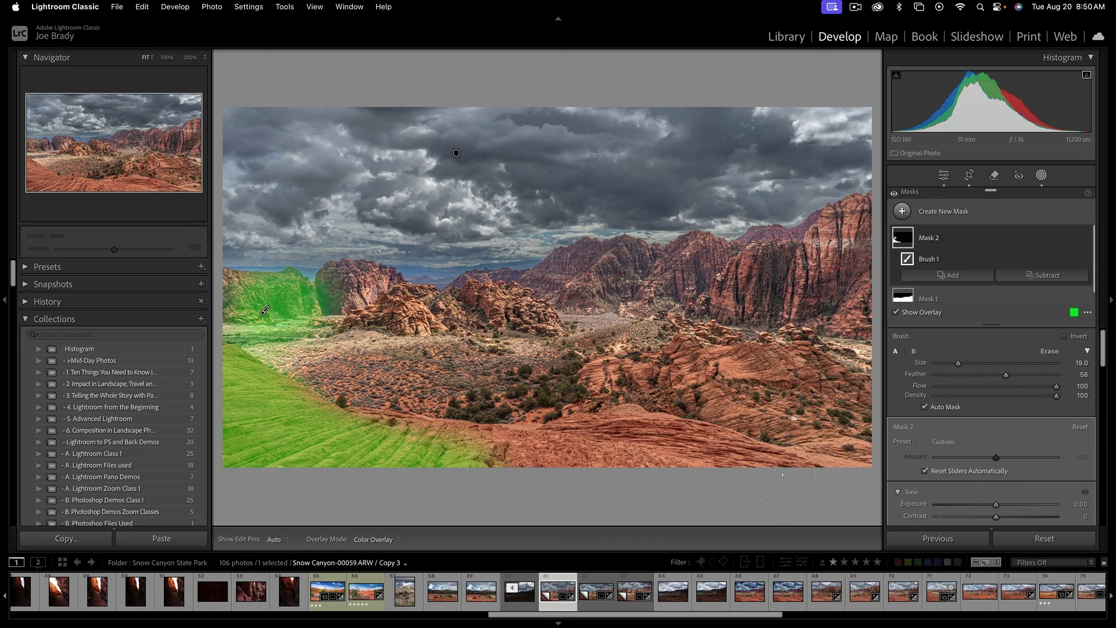
mouse_move(774, 463)
mouse_down()
mouse_move(864, 431)
mouse_move(846, 386)
mouse_move(860, 340)
mouse_move(838, 309)
mouse_move(853, 232)
mouse_up()
key(h)
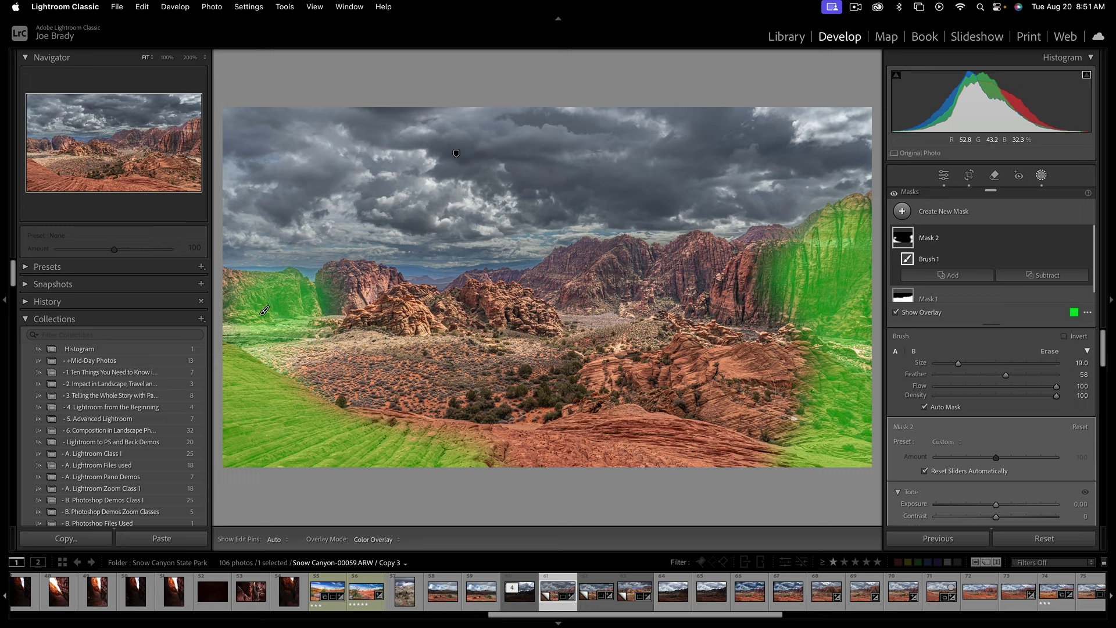
Step: Extend Mask 2 over the red rock and central ridge, then set Exposure to −0.44
drag(690, 414, 702, 440)
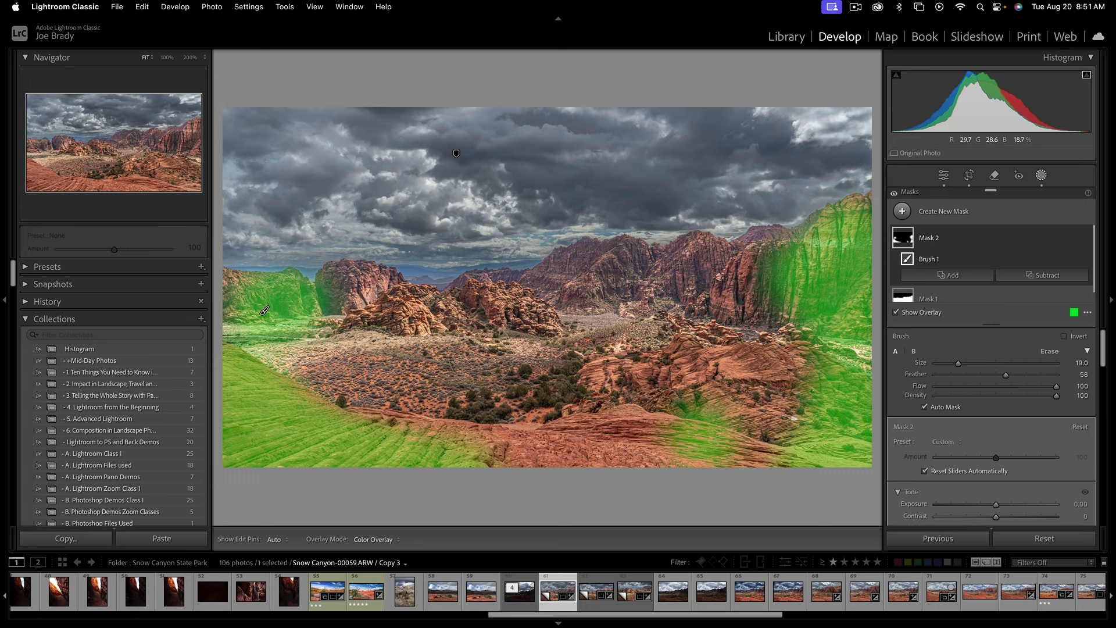
drag(584, 256, 572, 270)
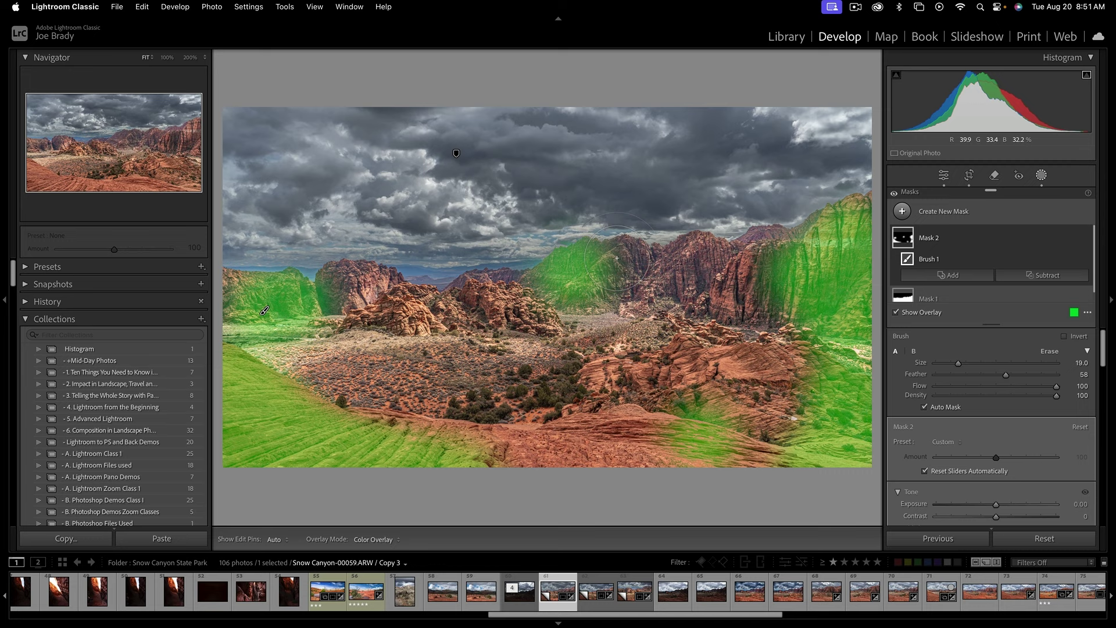
drag(634, 253, 598, 276)
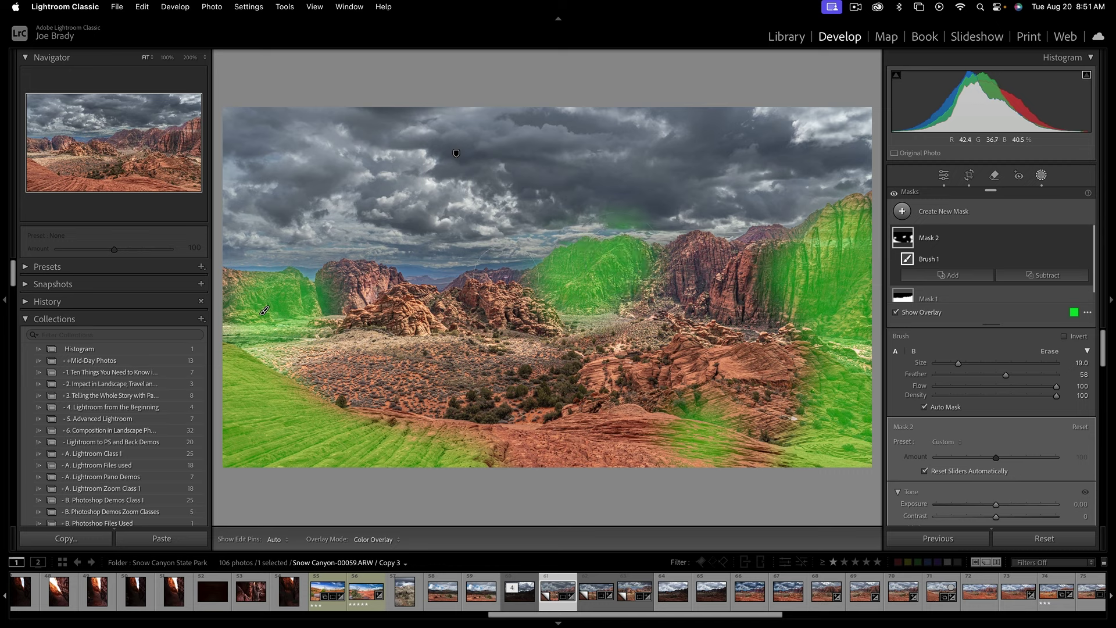
click(365, 279)
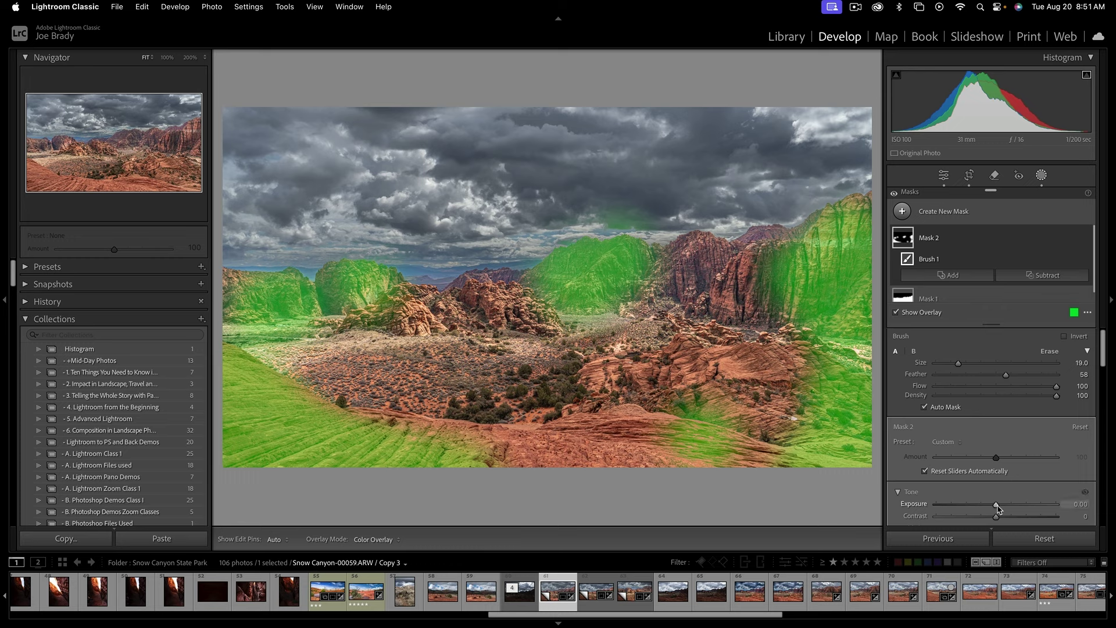
drag(998, 509, 992, 509)
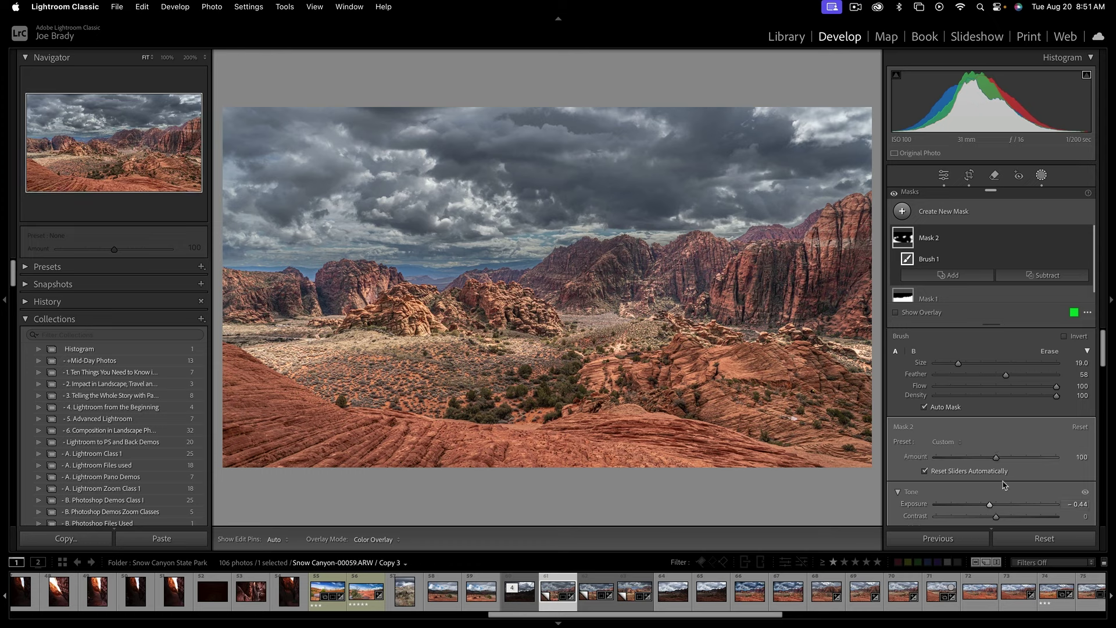
Step: Brush Mask 3 over the valley floor, hide the overlay, and set Exposure 0.32 and Blacks −4
key(k)
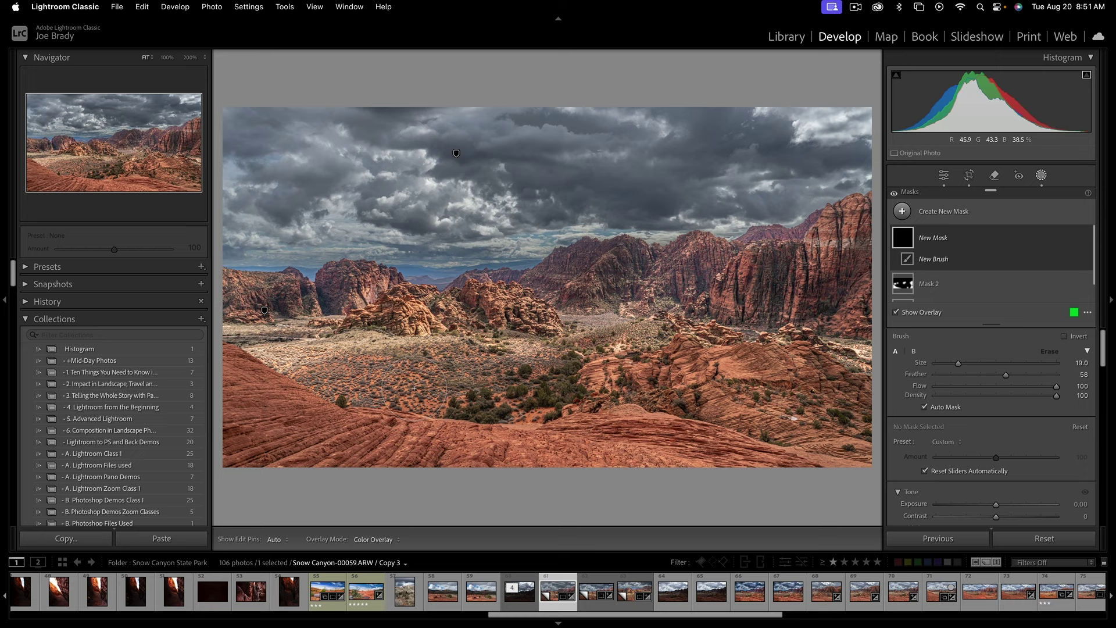
mouse_move(290, 349)
mouse_down()
mouse_move(470, 394)
mouse_move(511, 390)
mouse_move(635, 299)
mouse_move(496, 312)
mouse_move(453, 299)
mouse_move(387, 343)
mouse_up()
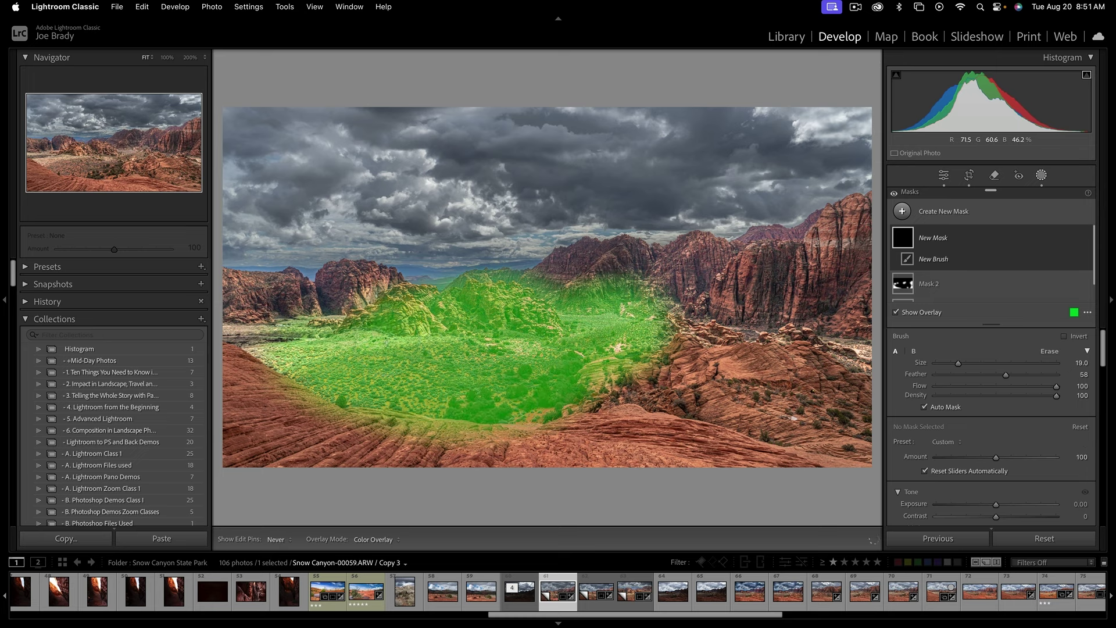
mouse_move(337, 305)
mouse_down()
mouse_move(256, 314)
mouse_move(244, 366)
mouse_up()
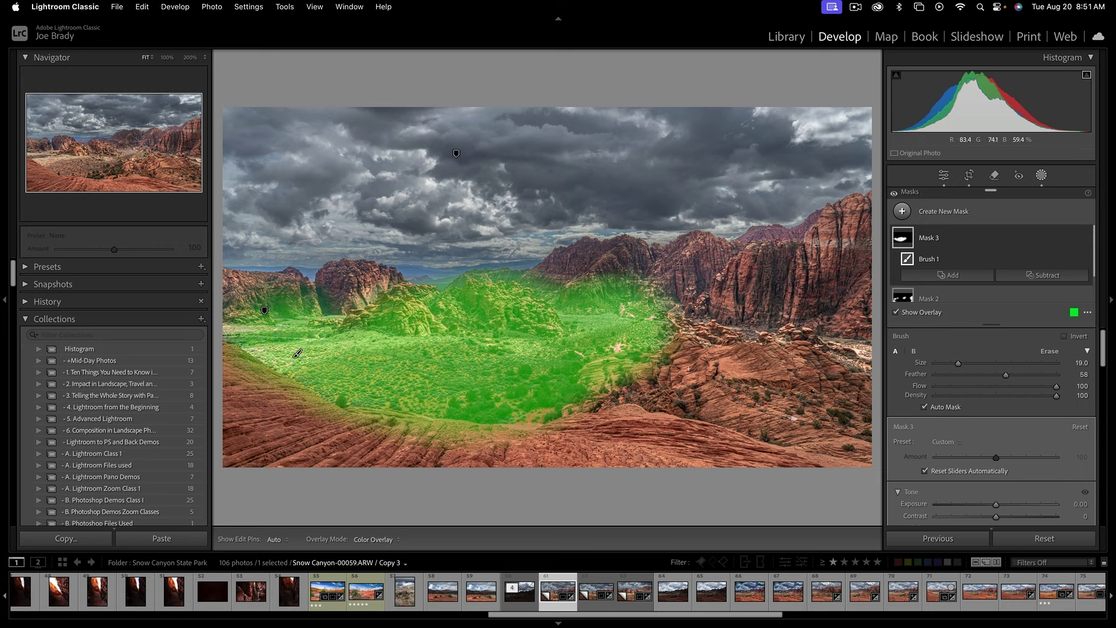
scroll(1016, 485, down, 3)
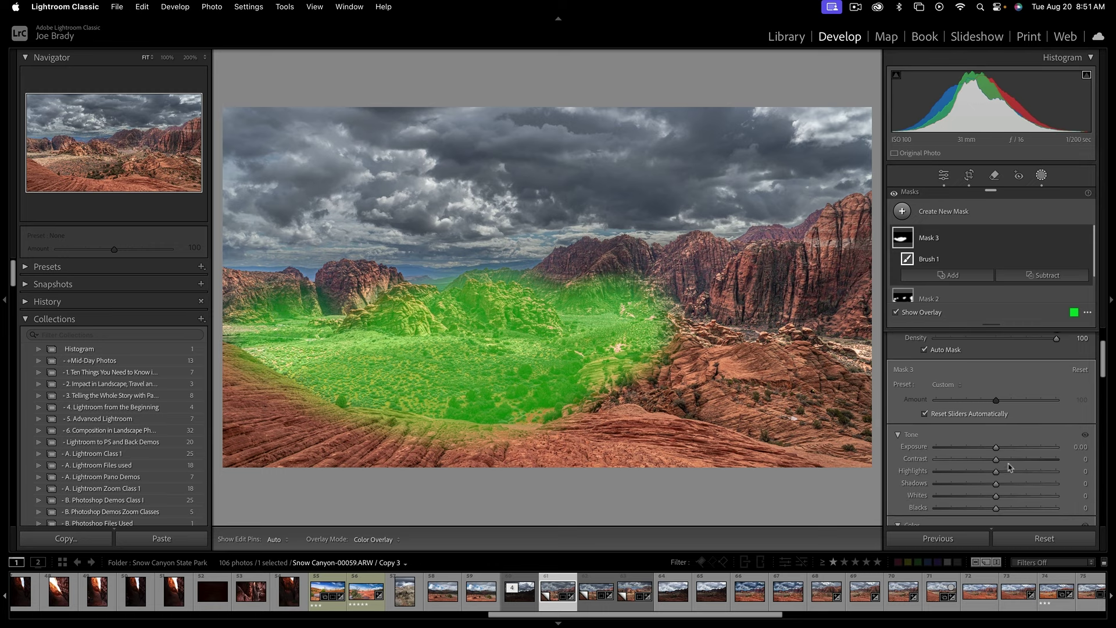
click(998, 448)
drag(998, 449, 1003, 449)
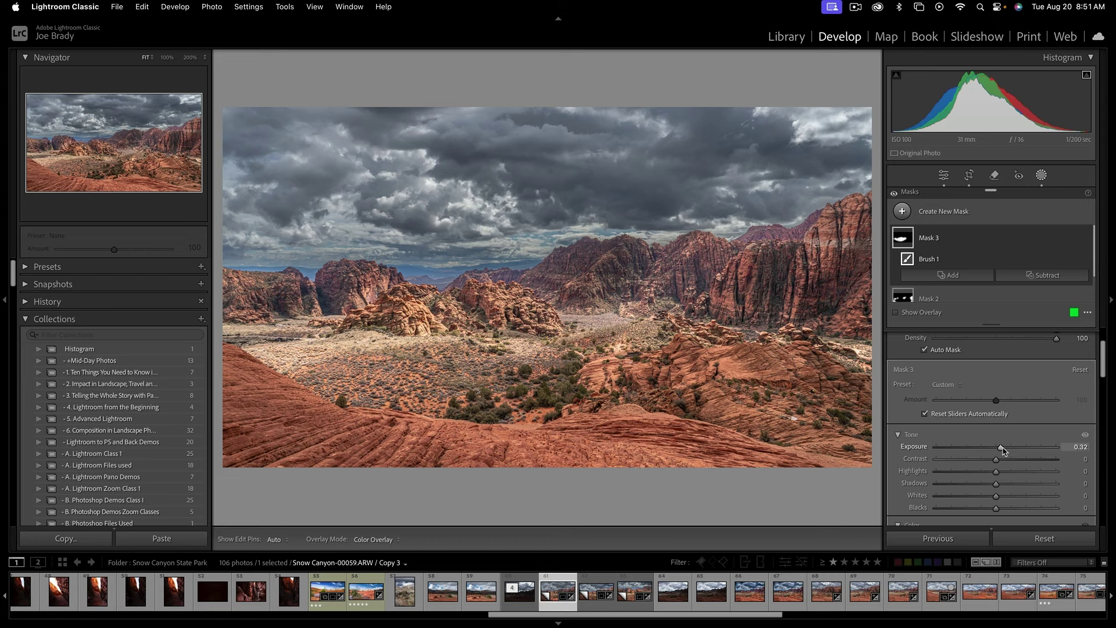
drag(999, 508, 996, 511)
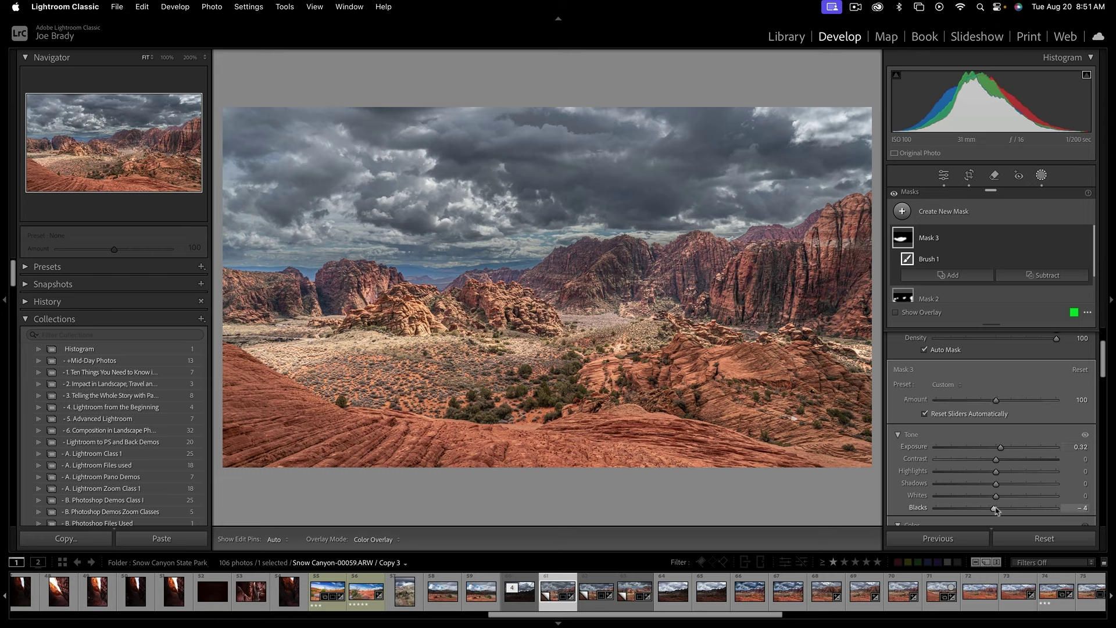
Step: Set Mask 3's Temp to 6, Tint to 15 and Saturation to 29
scroll(1024, 471, down, 5)
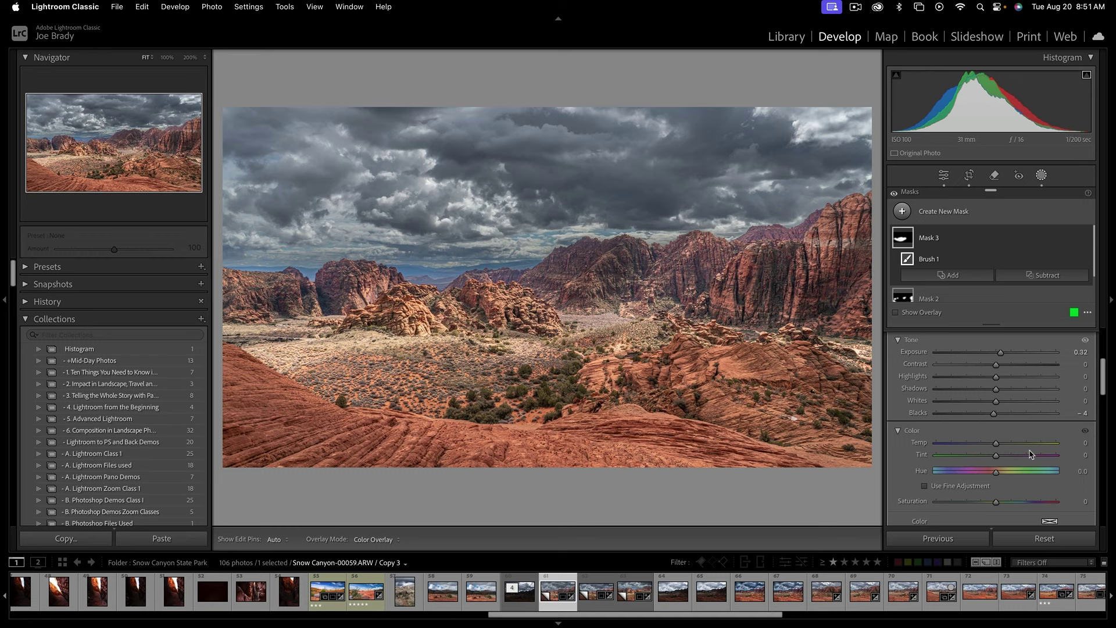
click(1009, 444)
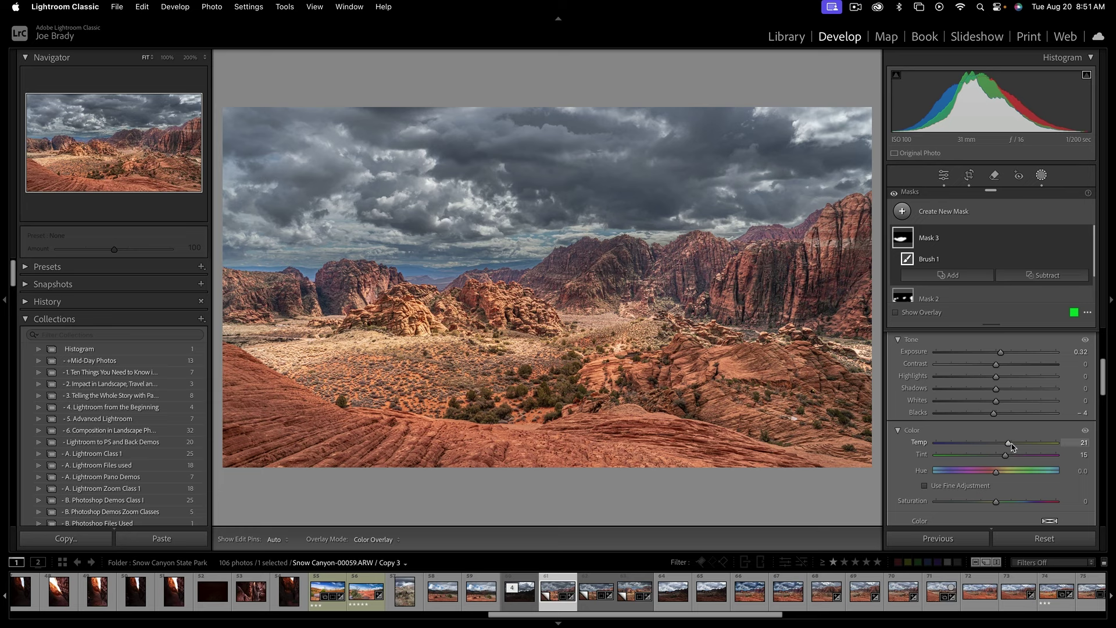
drag(1007, 447, 998, 450)
drag(996, 502, 1013, 504)
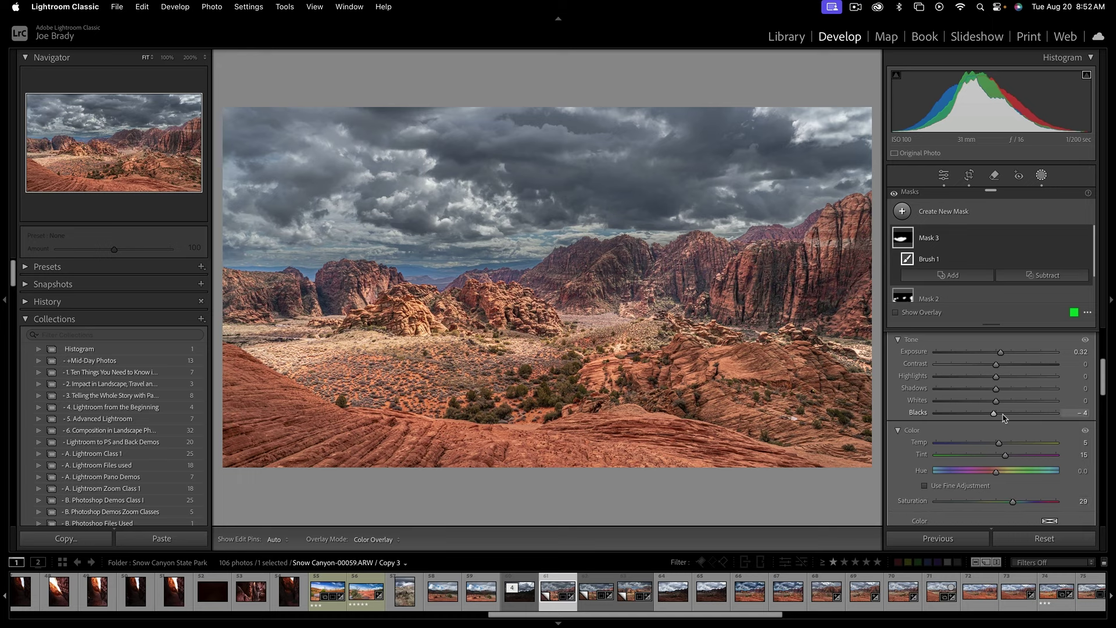
Step: Close masking and compare Copy 3 with the original photo, then come back to Copy 3
key(k)
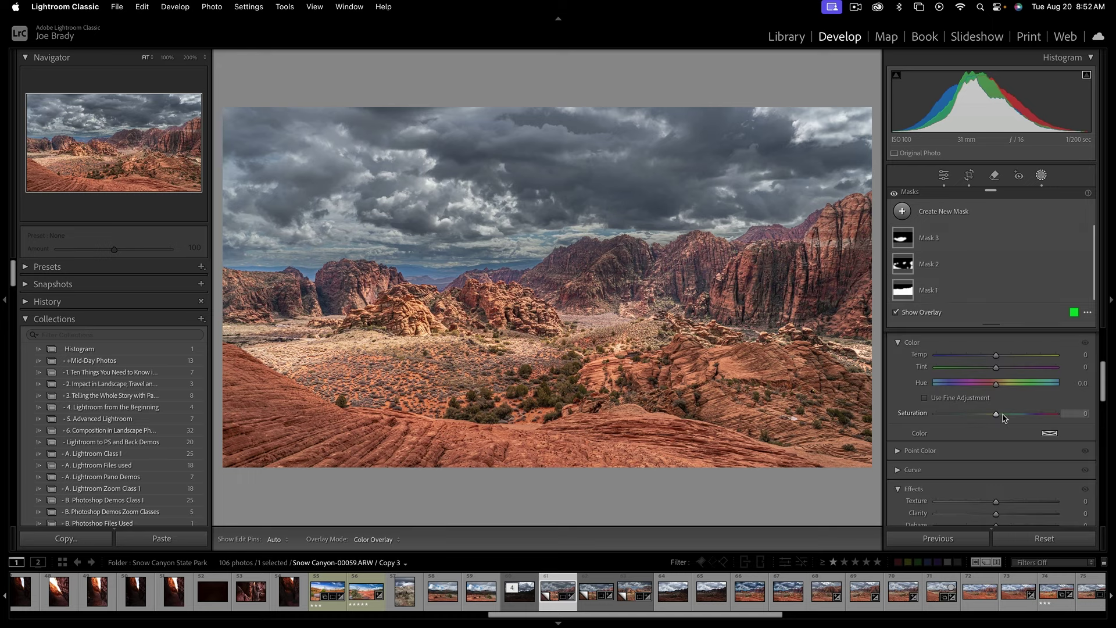
key(Left)
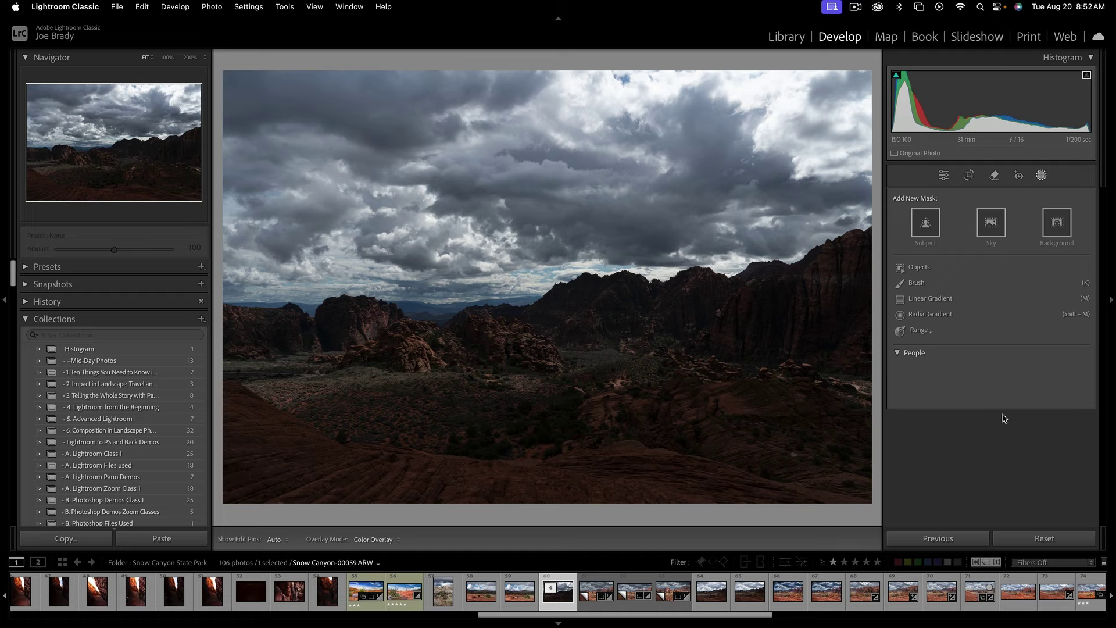
key(Right)
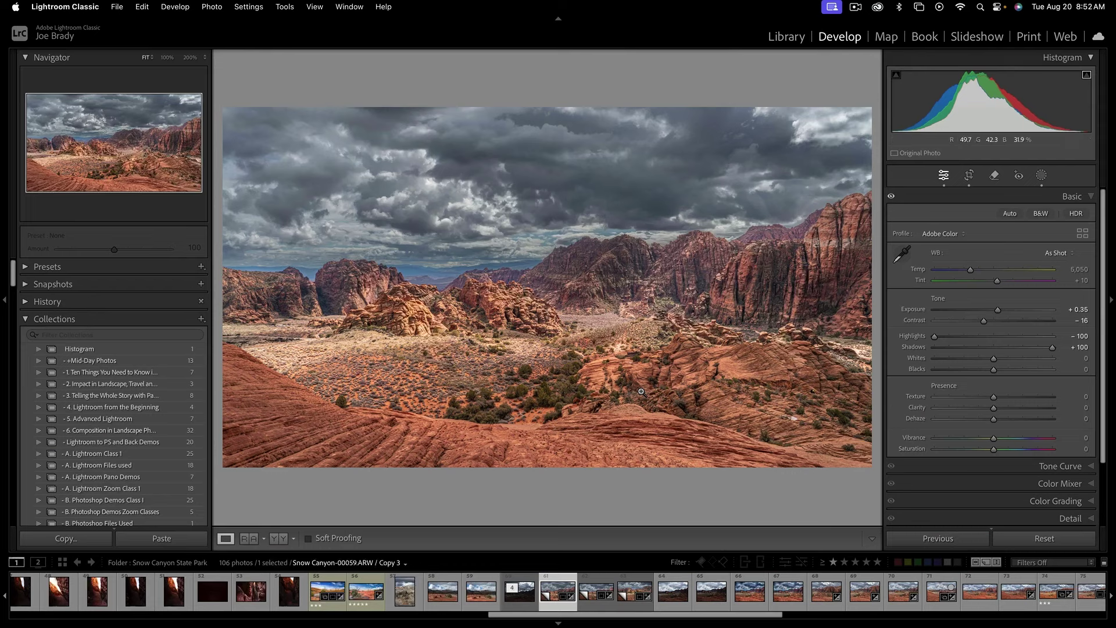
Step: Make two more virtual copies of Snow Canyon-00059.ARW and bring up the crop on Copy 4
key(super+apostrophe)
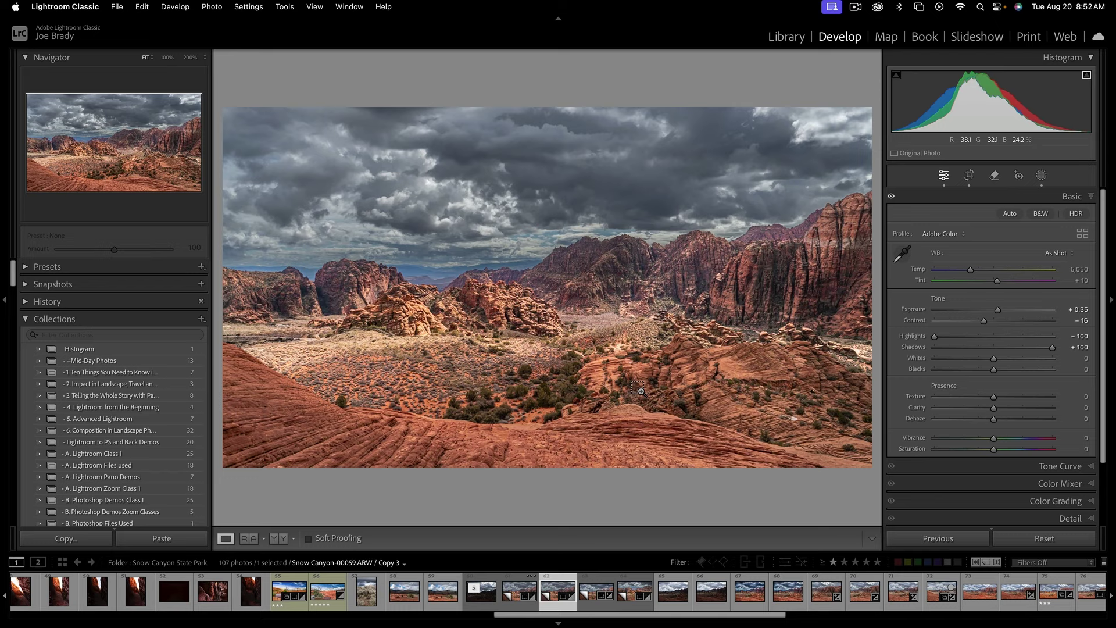
key(super+apostrophe)
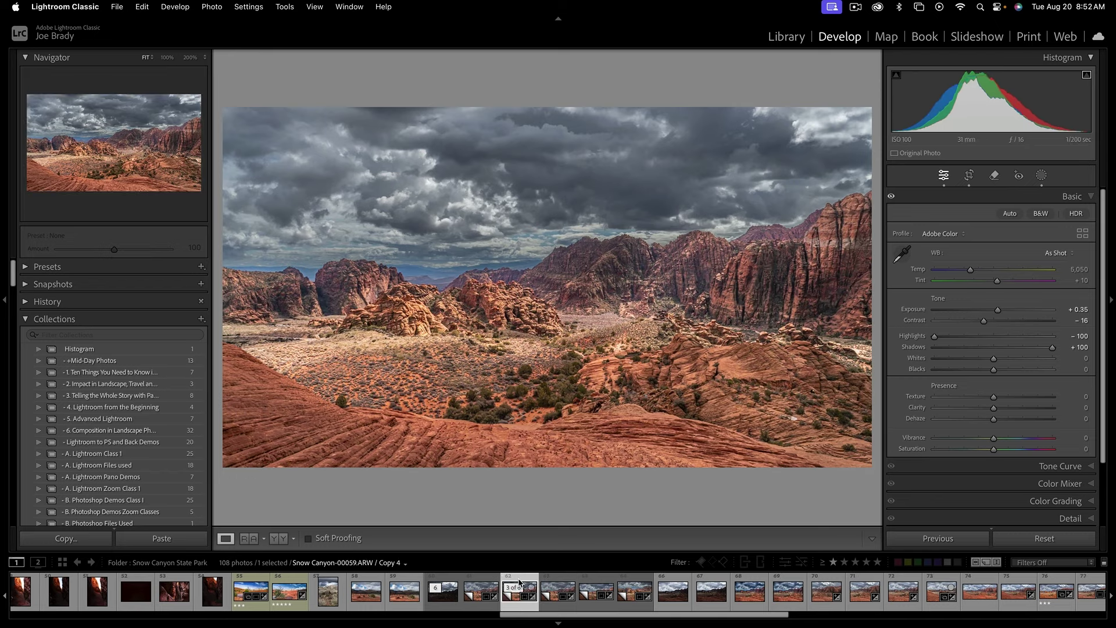
key(r)
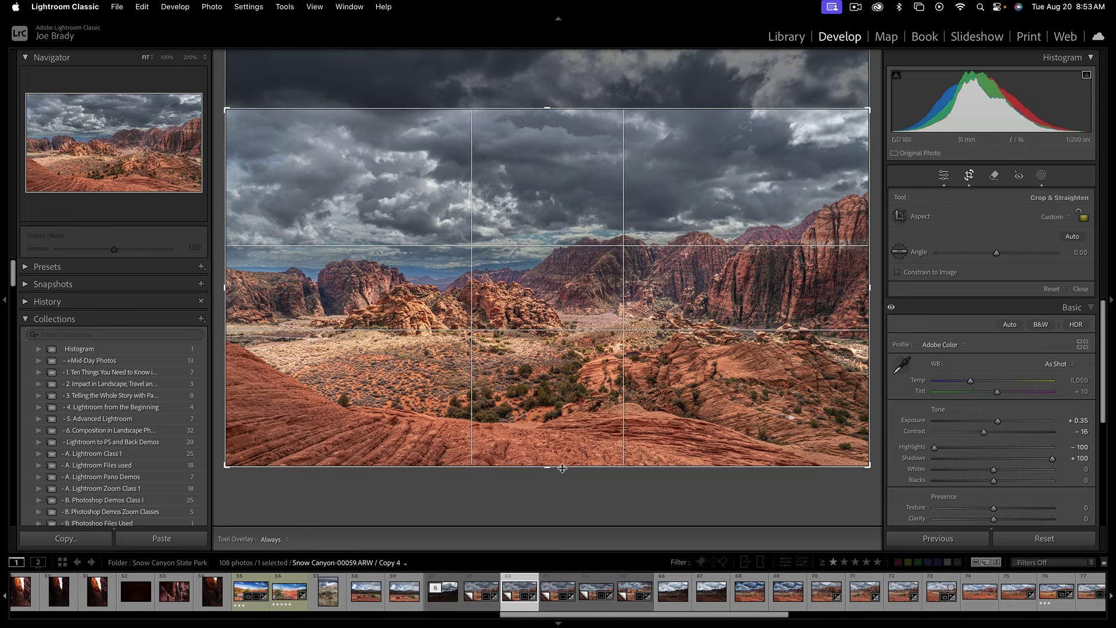
Step: Crop Copy 4 by raising the bottom edge, trimming sky off the top and pulling in the right cliffs
drag(547, 465, 548, 452)
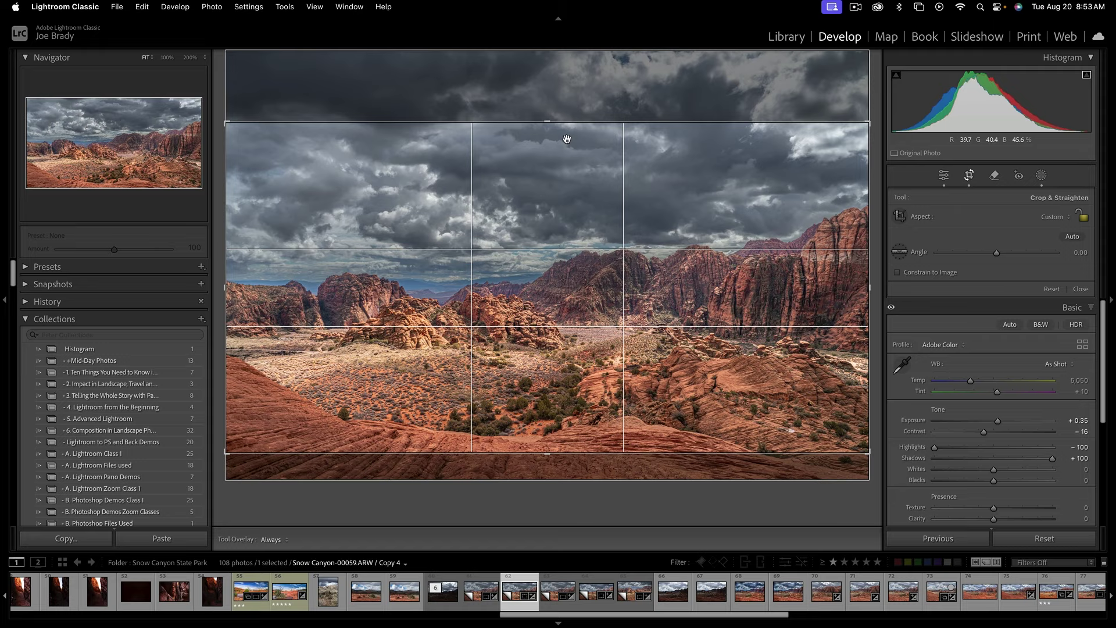
drag(552, 121, 553, 126)
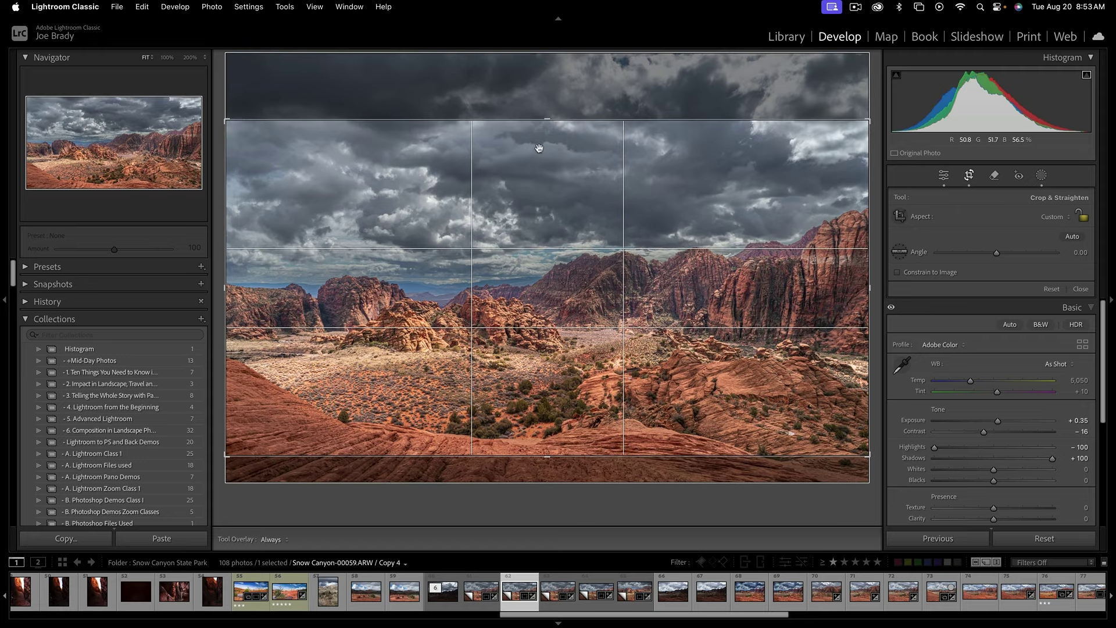
drag(547, 119, 547, 141)
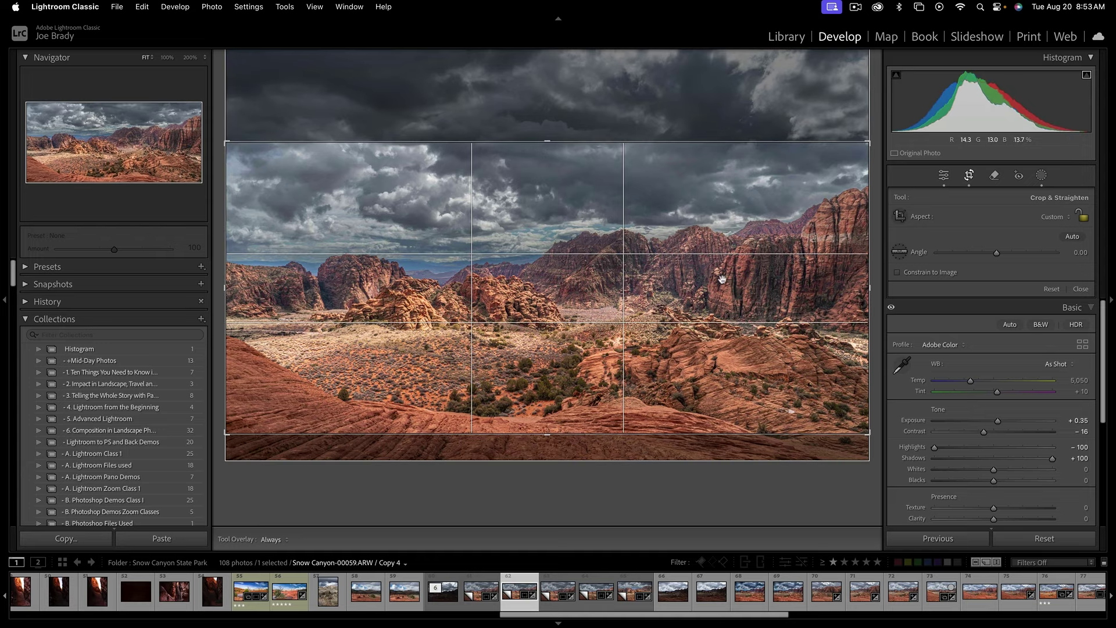
drag(875, 293, 822, 289)
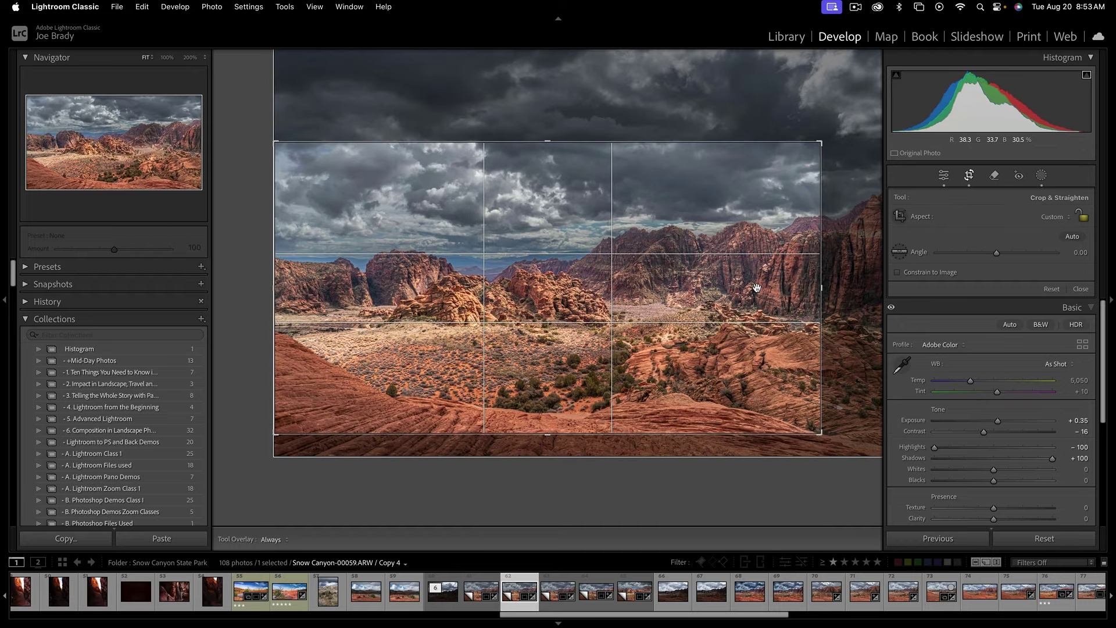
key(Return)
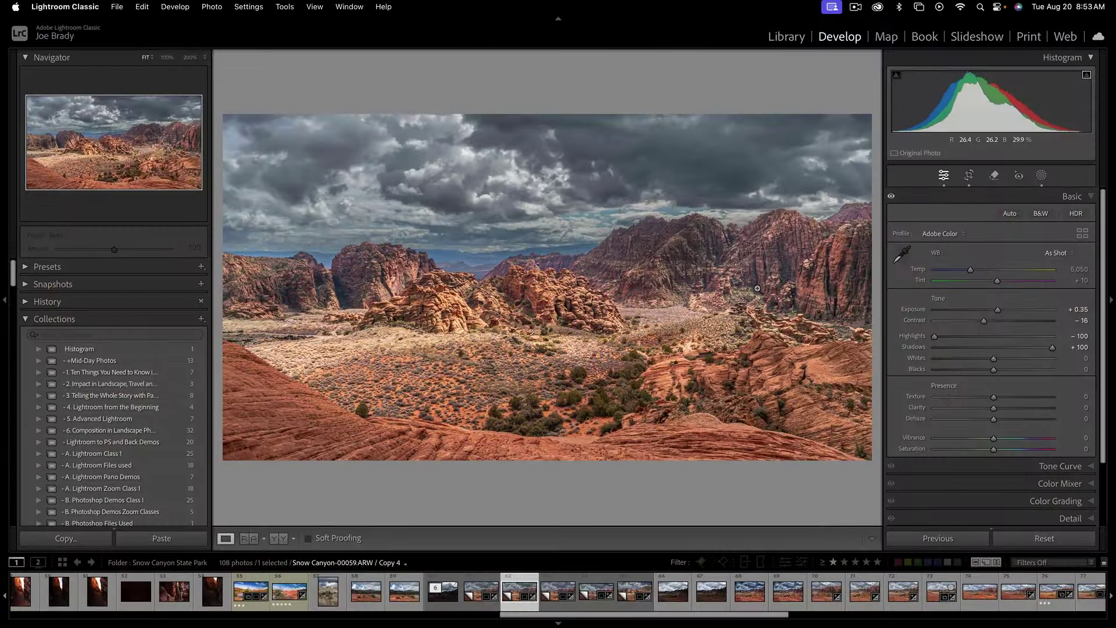
Step: Crop Copy 5 in from both sides, the sky at the top and the foreground at the bottom
key(Right)
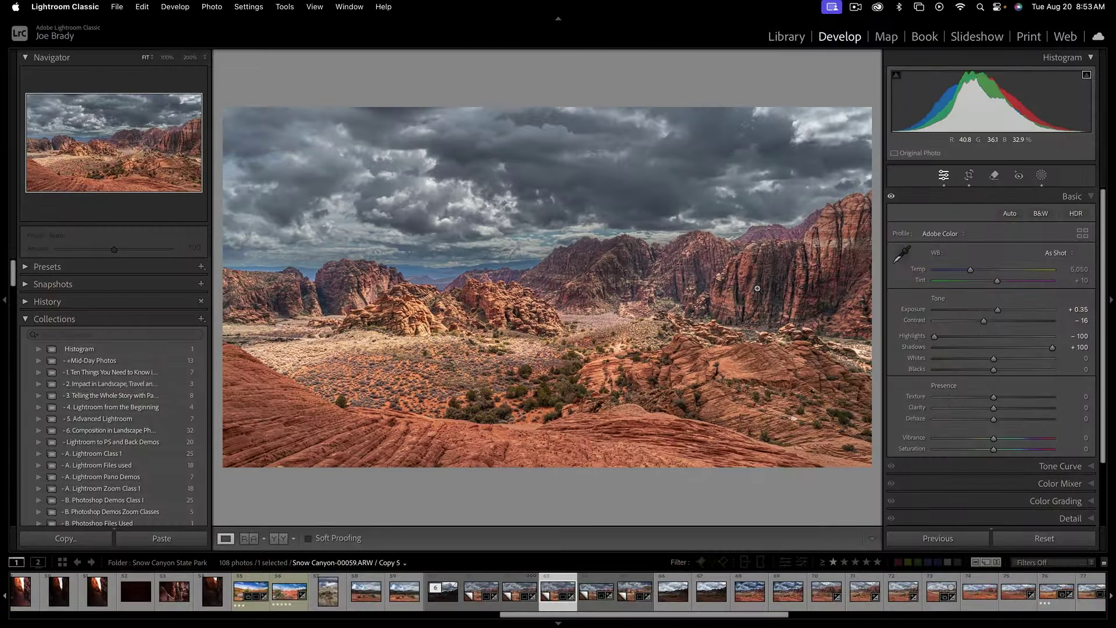
key(r)
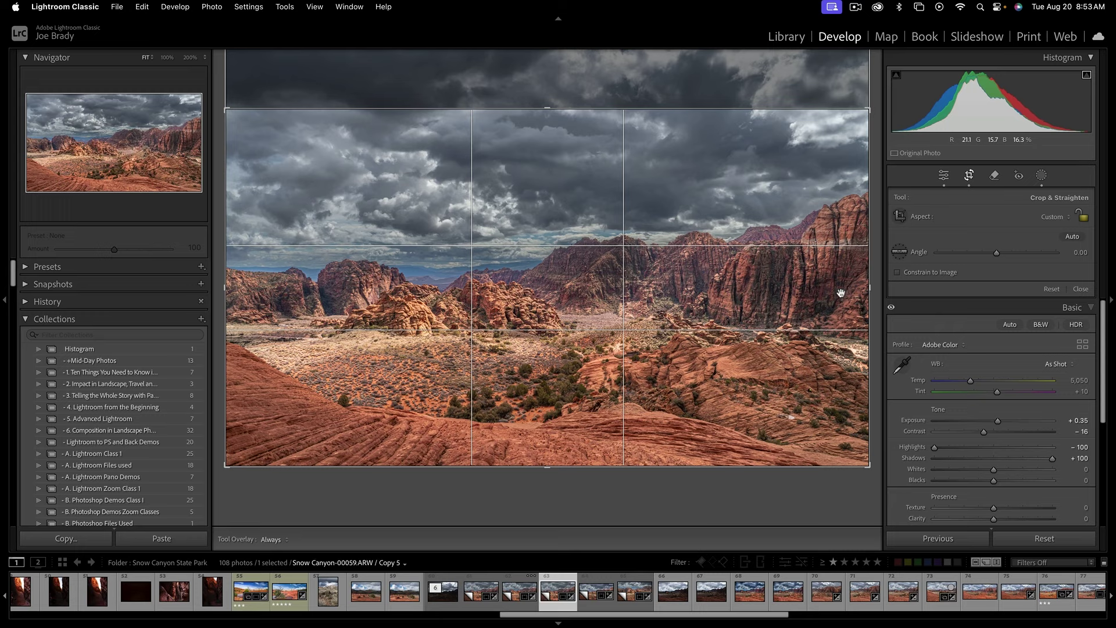
drag(870, 288, 808, 289)
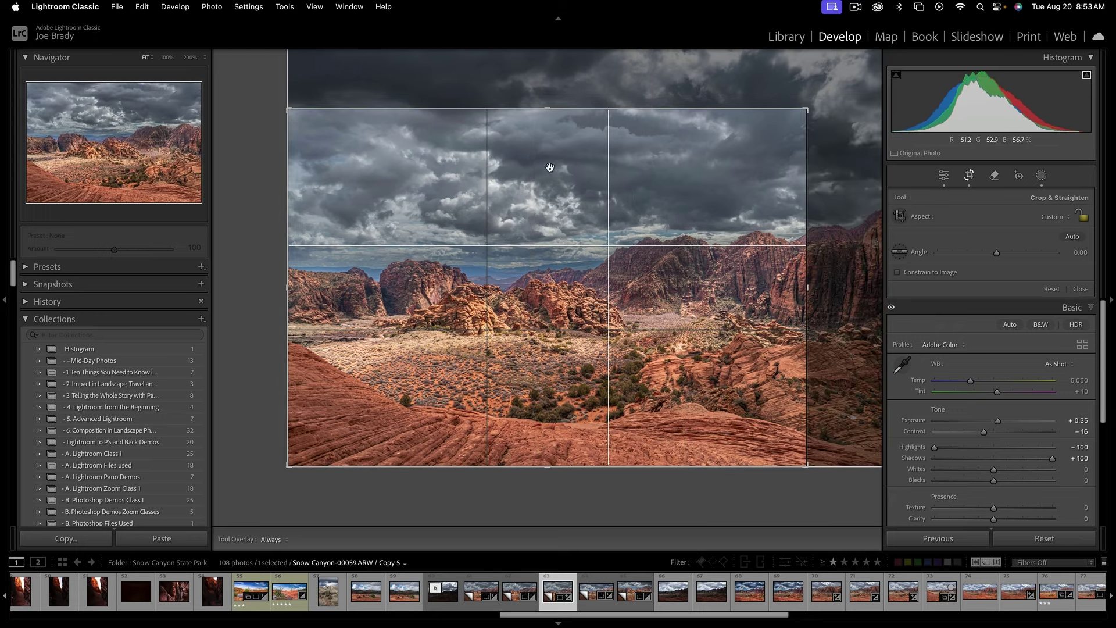
drag(544, 109, 546, 144)
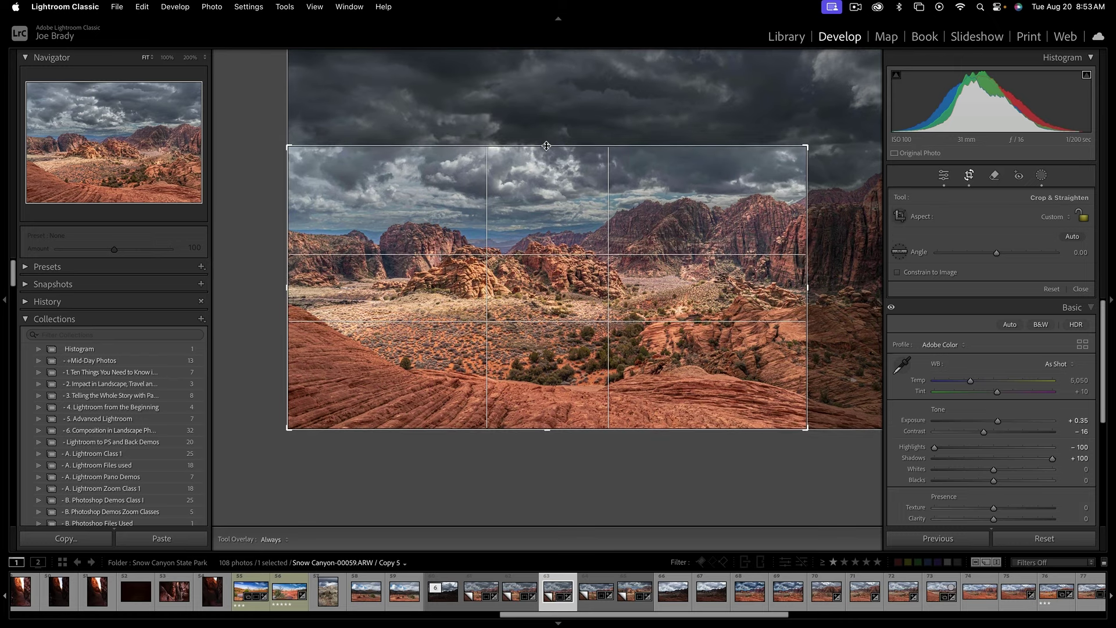
drag(543, 429, 542, 418)
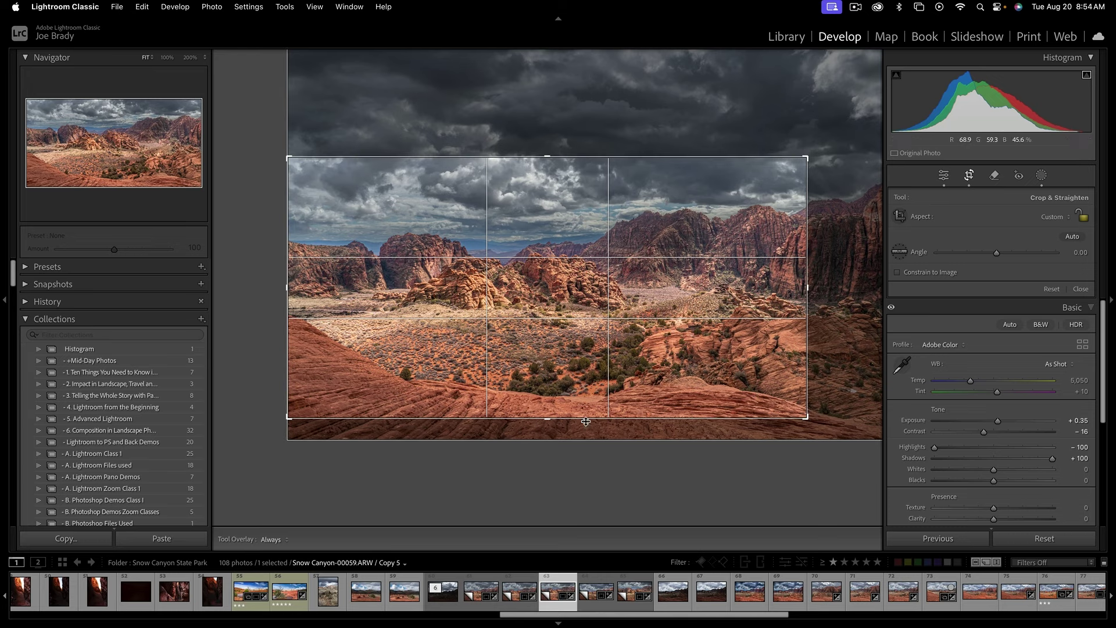
drag(549, 419, 548, 415)
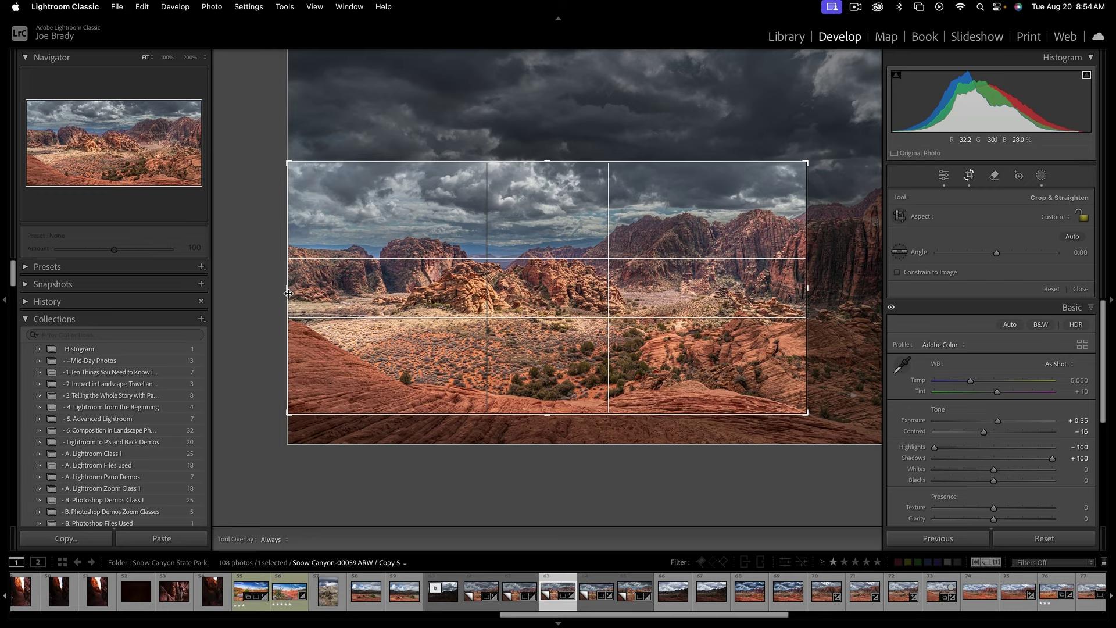
drag(288, 294, 315, 294)
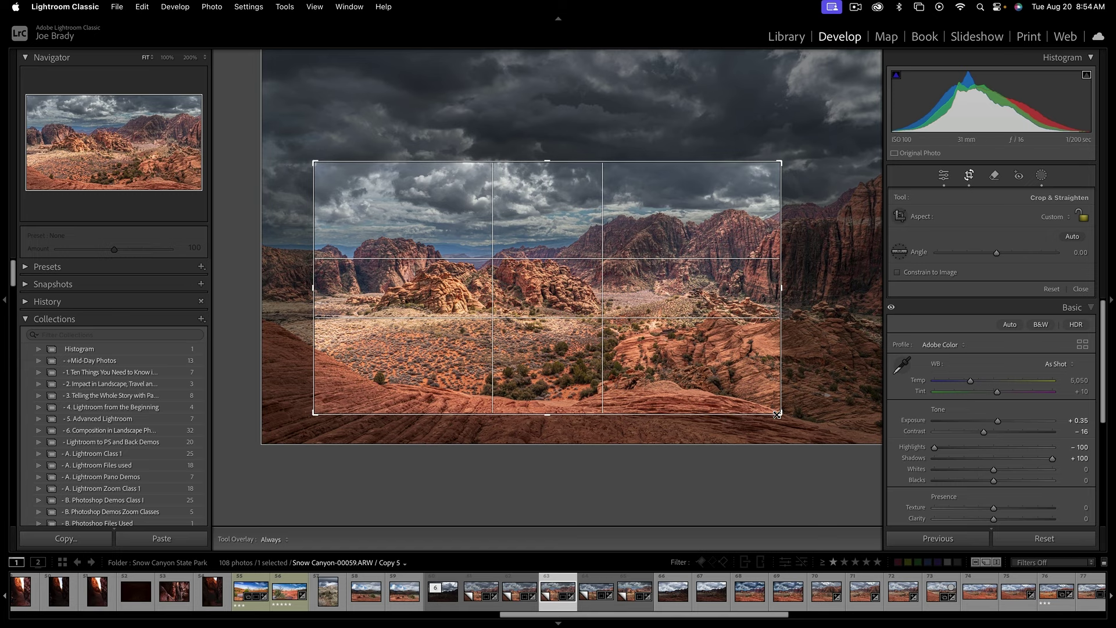
key(Return)
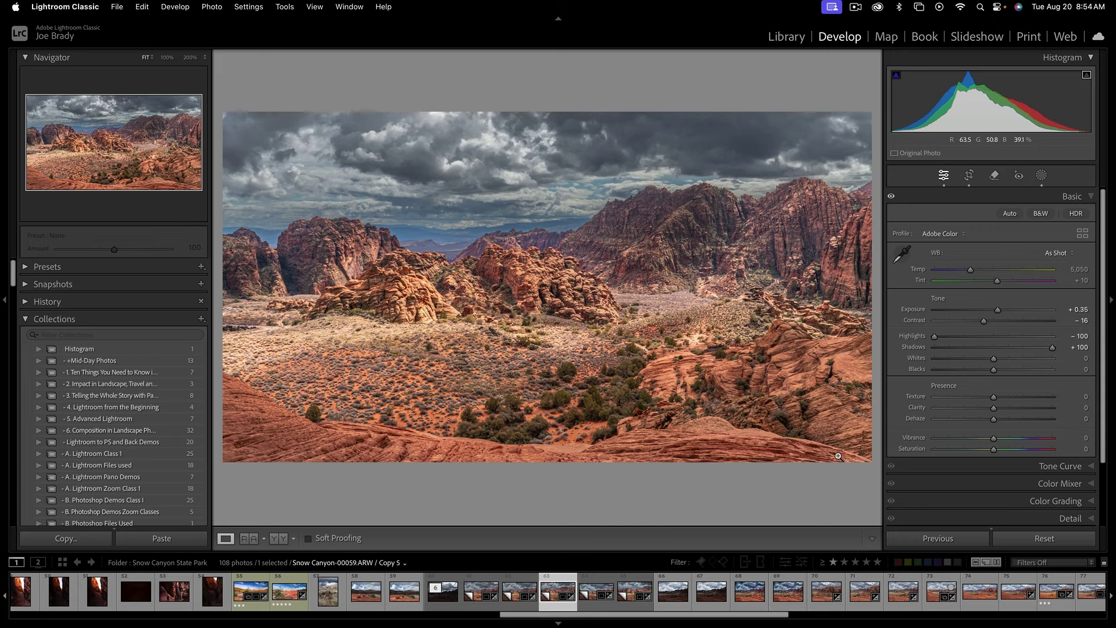
Step: Refine Copy 5's crop by nudging the bottom edge up slightly
key(r)
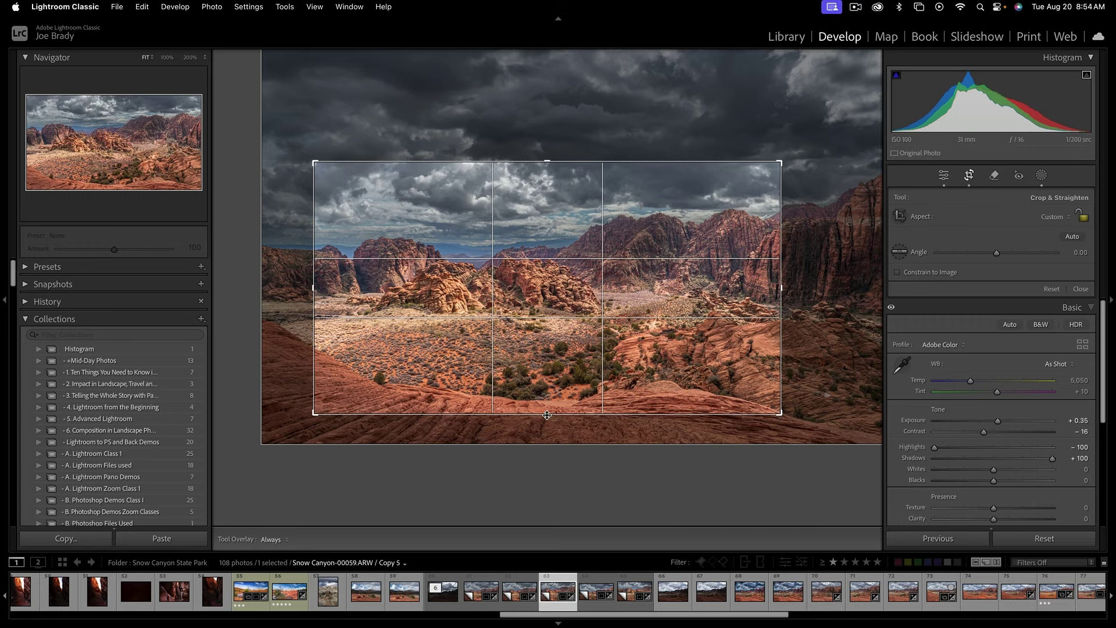
drag(548, 415, 547, 411)
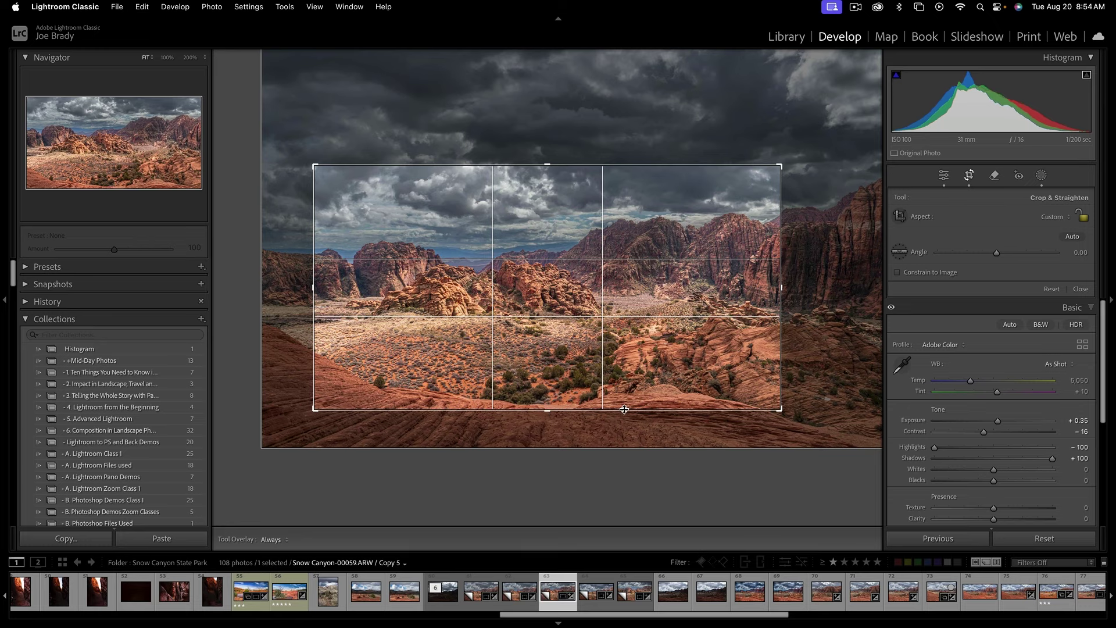
key(Return)
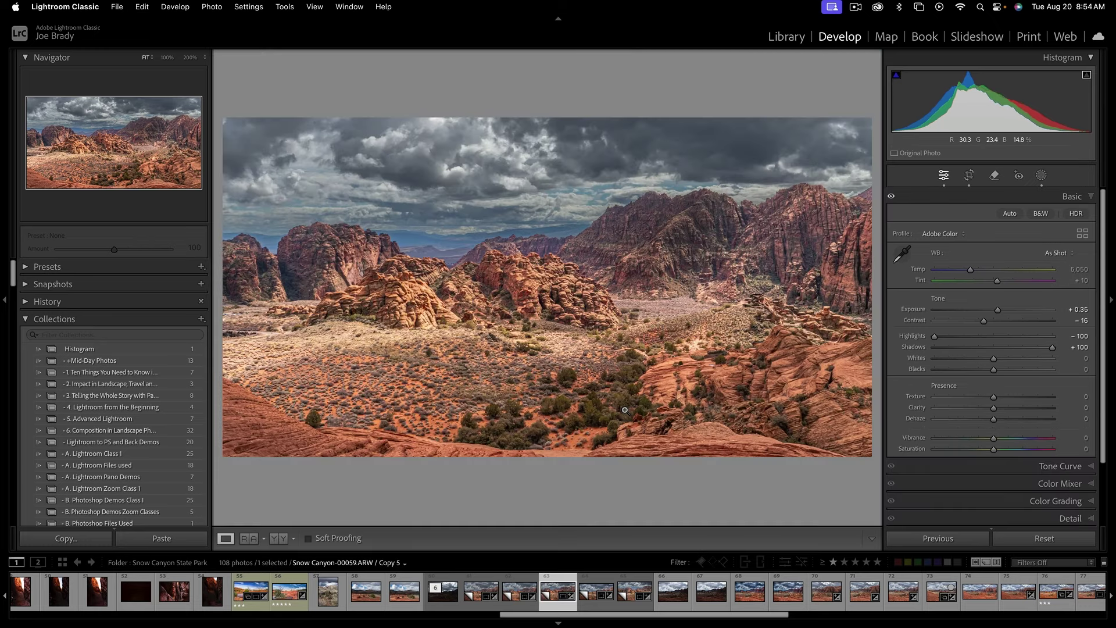
Step: Select Copies 3, 4 and 5 of Snow Canyon together in the filmstrip
shift+click(488, 586)
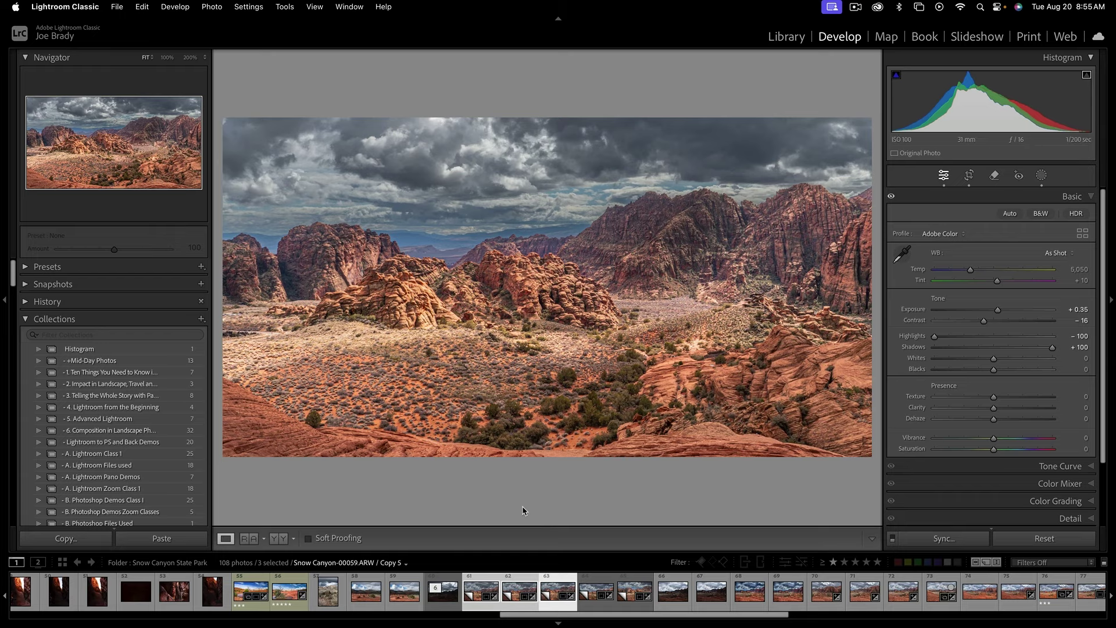
Step: From the Library grid, send the three selected copies to Viveza 3 as edited copies with Lightroom adjustments
key(g)
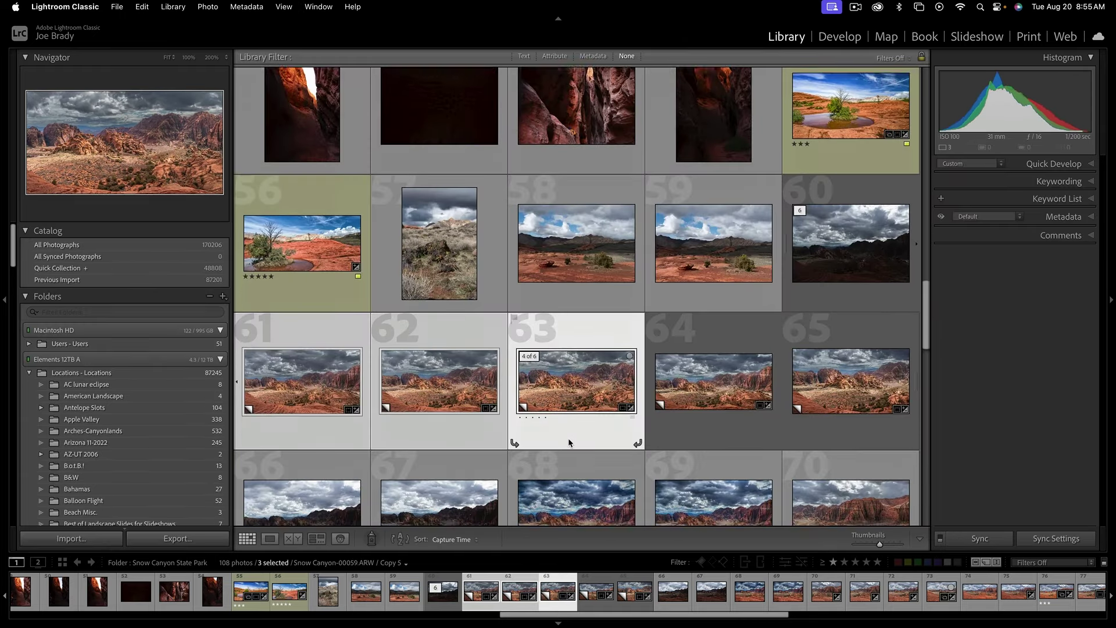
scroll(568, 443, down, 2)
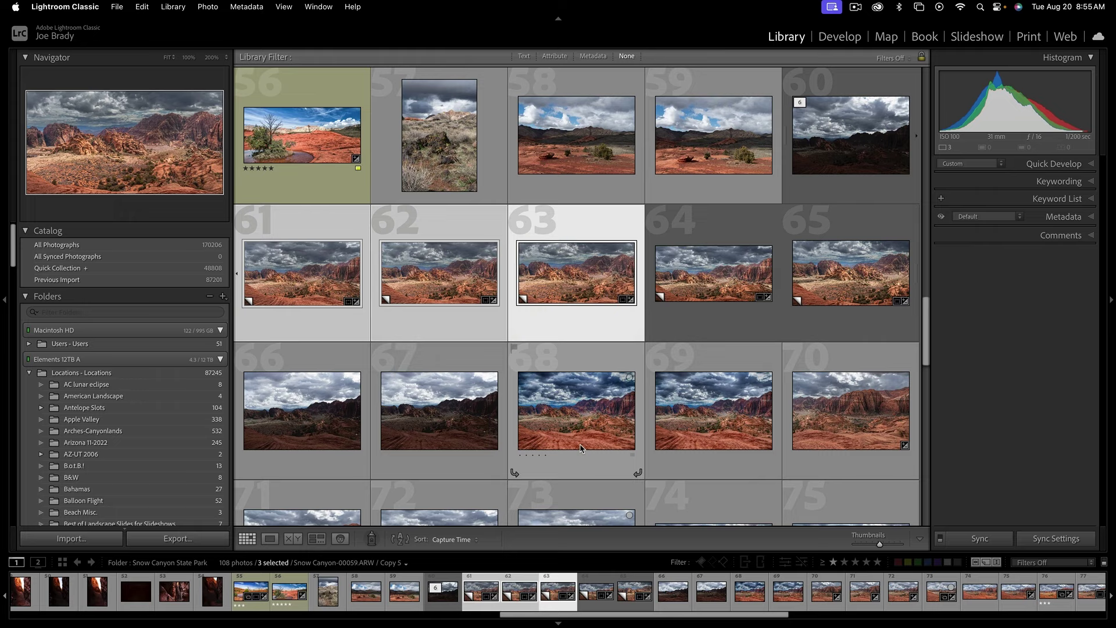
scroll(580, 448, up, 1)
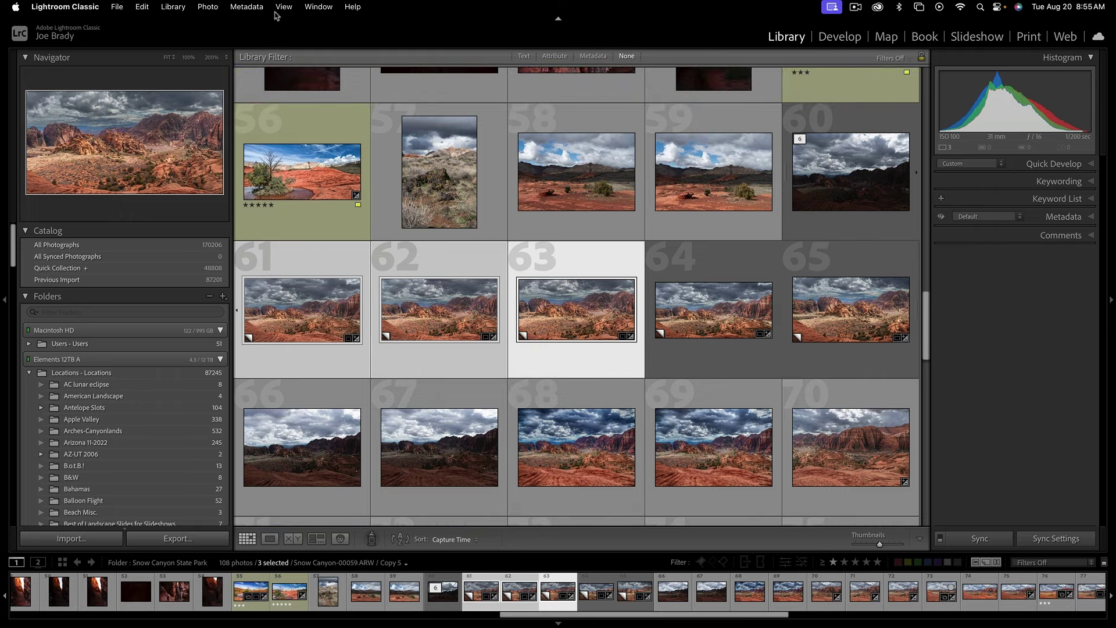
click(204, 8)
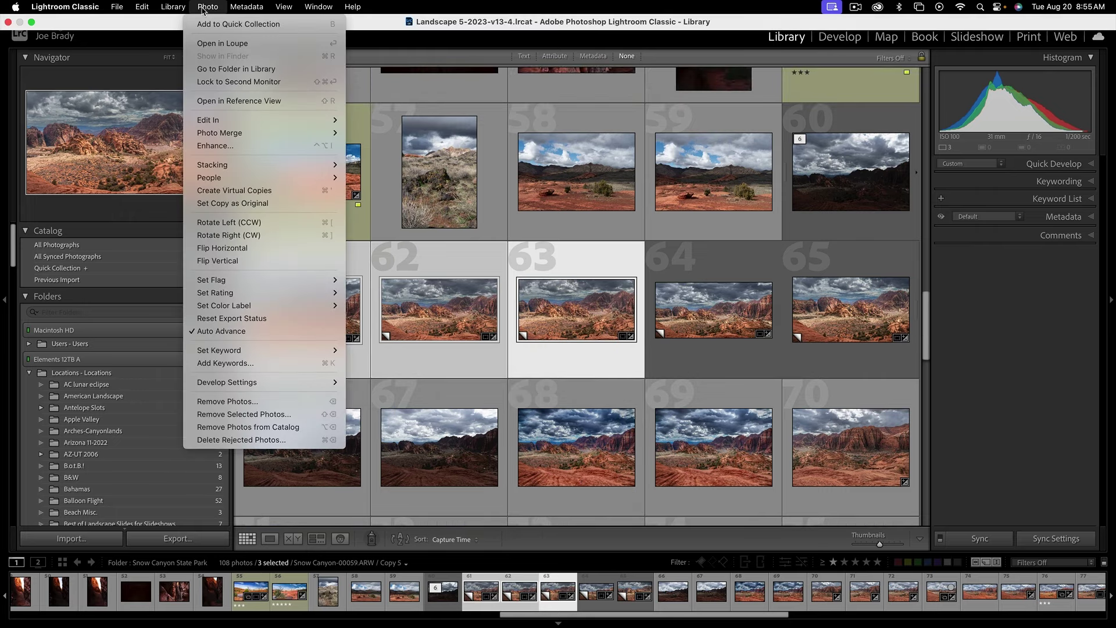
mouse_move(256, 120)
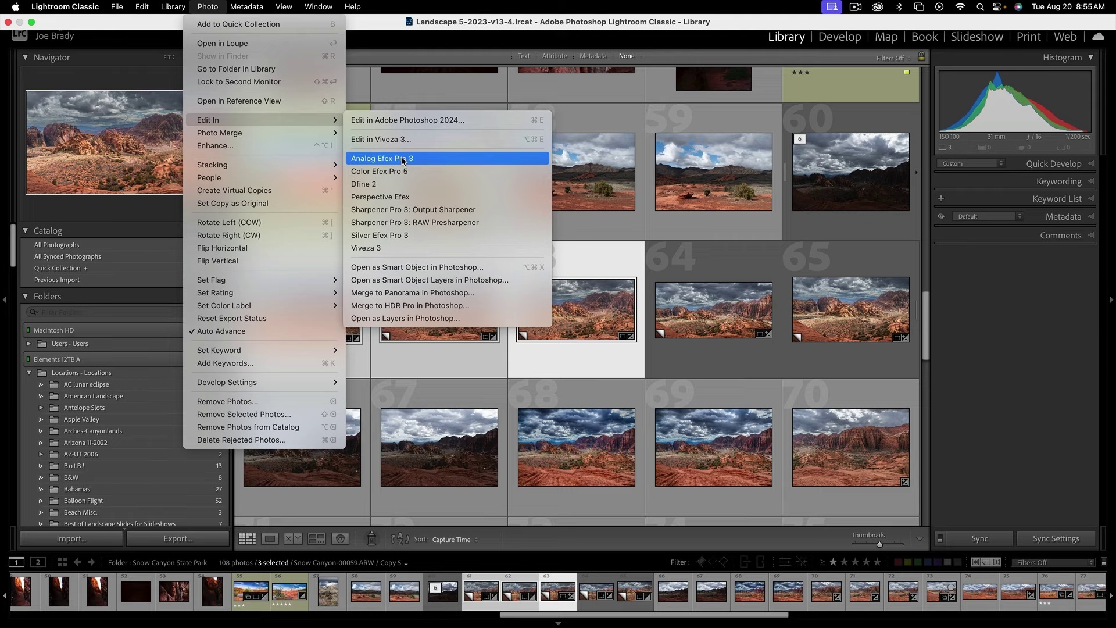
click(411, 249)
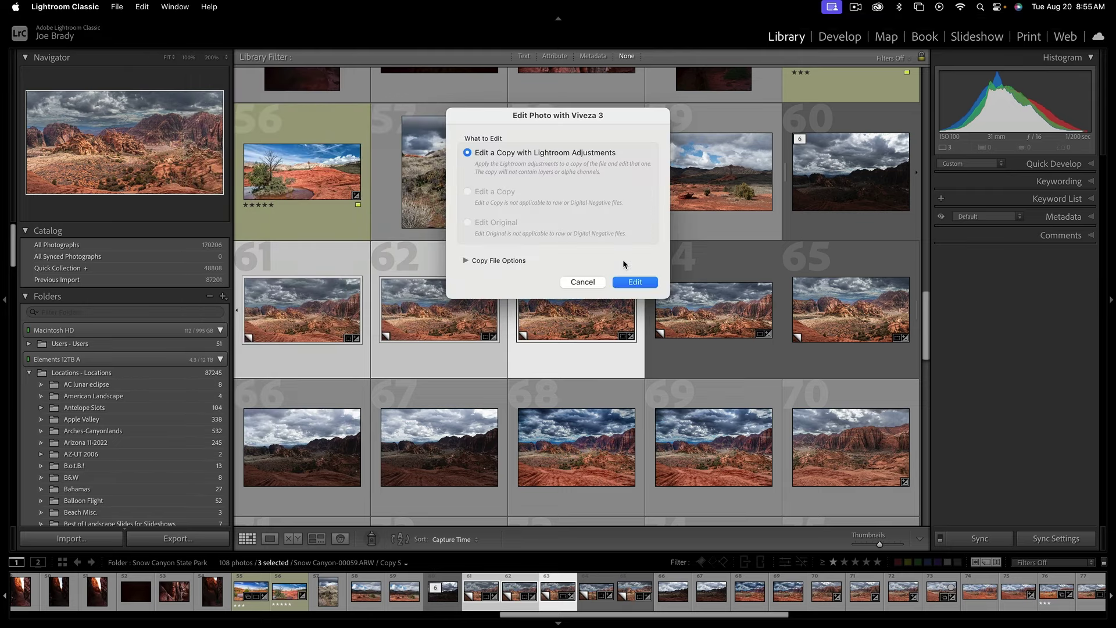
key(Return)
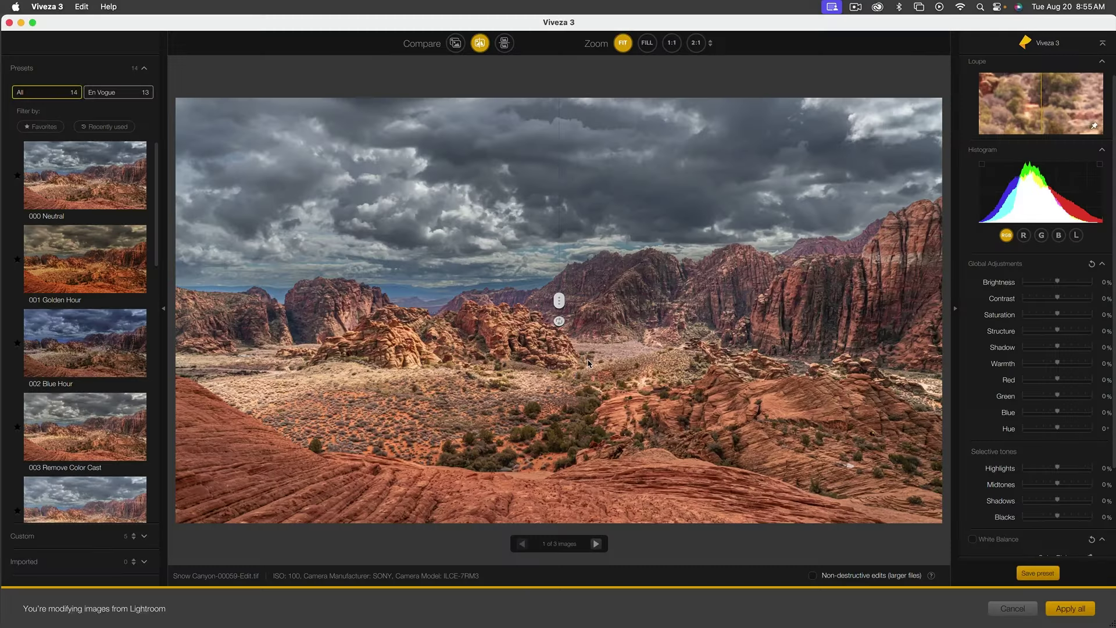
Step: Show the full edited view and set global Structure 17%, Saturation 13% and Warmth -10%
drag(559, 305, 196, 302)
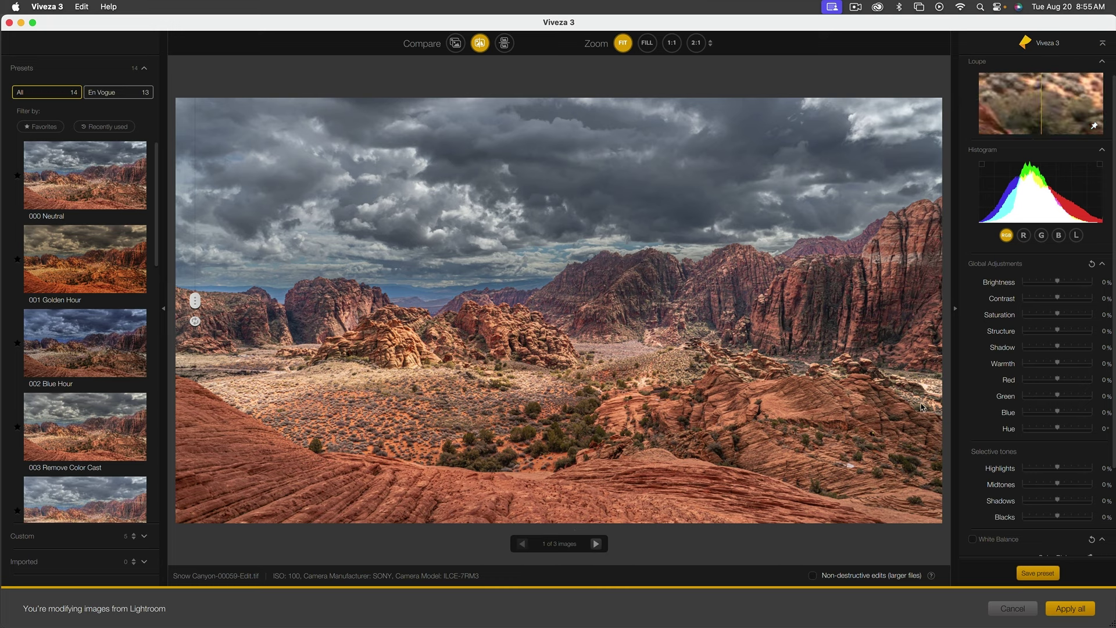
scroll(1072, 343, up, 1)
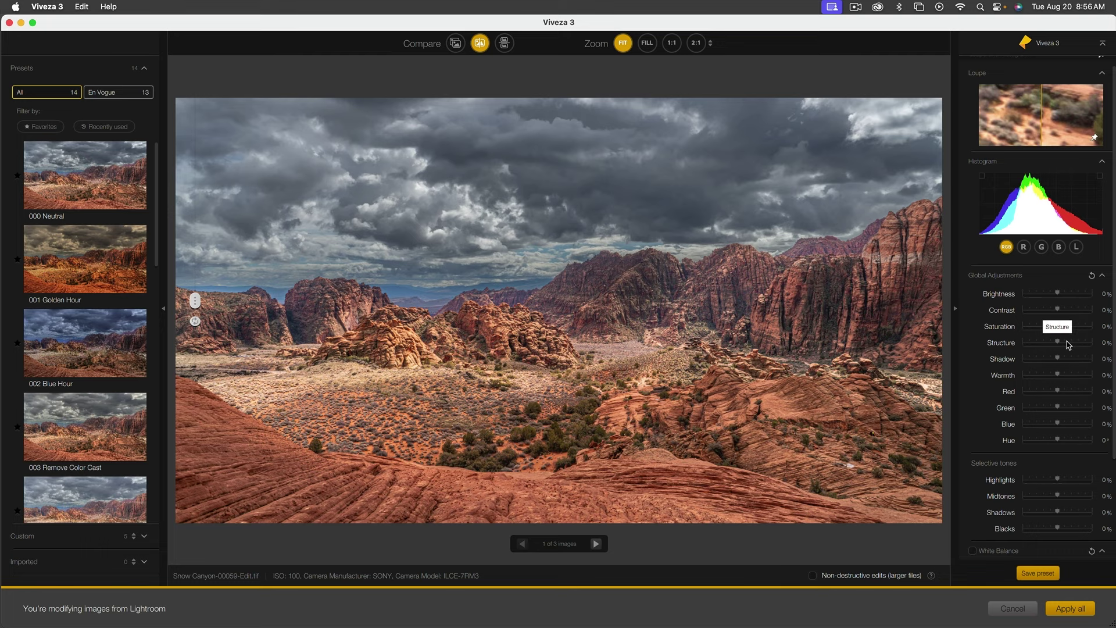
click(1067, 343)
drag(1067, 342, 1063, 328)
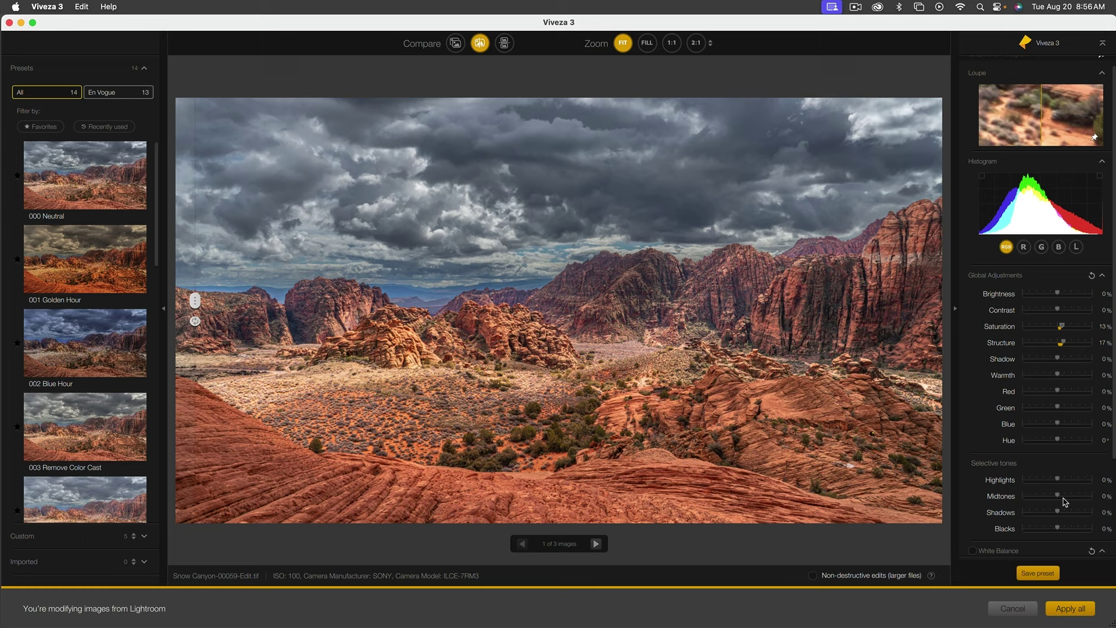
scroll(1063, 493, down, 2)
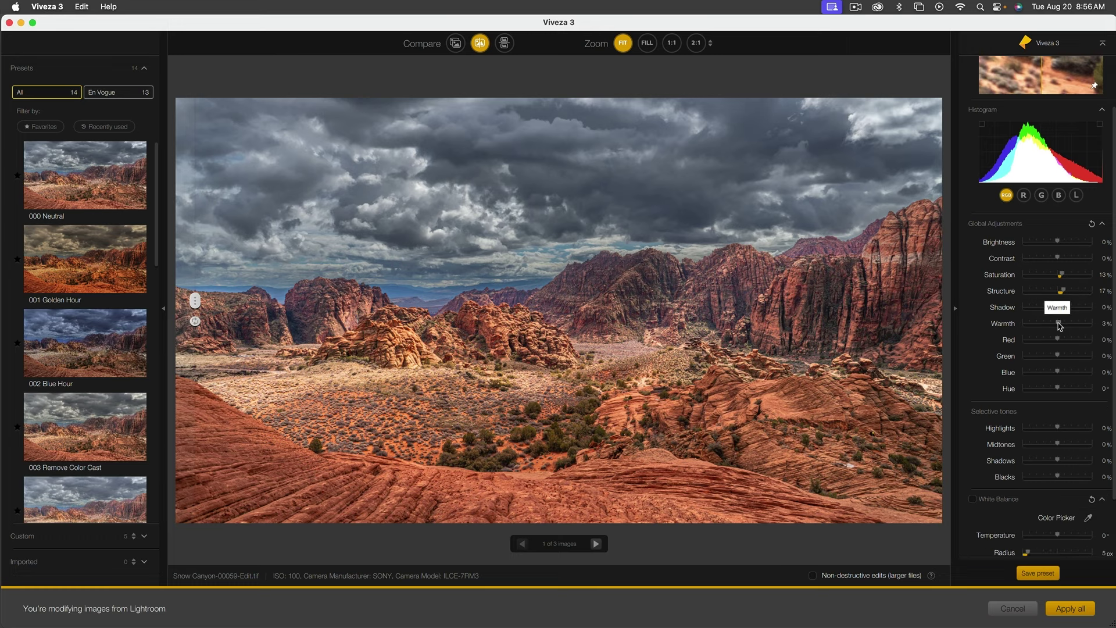
mouse_move(1060, 326)
mouse_down()
mouse_move(1015, 328)
mouse_move(1073, 330)
mouse_move(1057, 331)
mouse_up()
drag(1057, 324, 1054, 324)
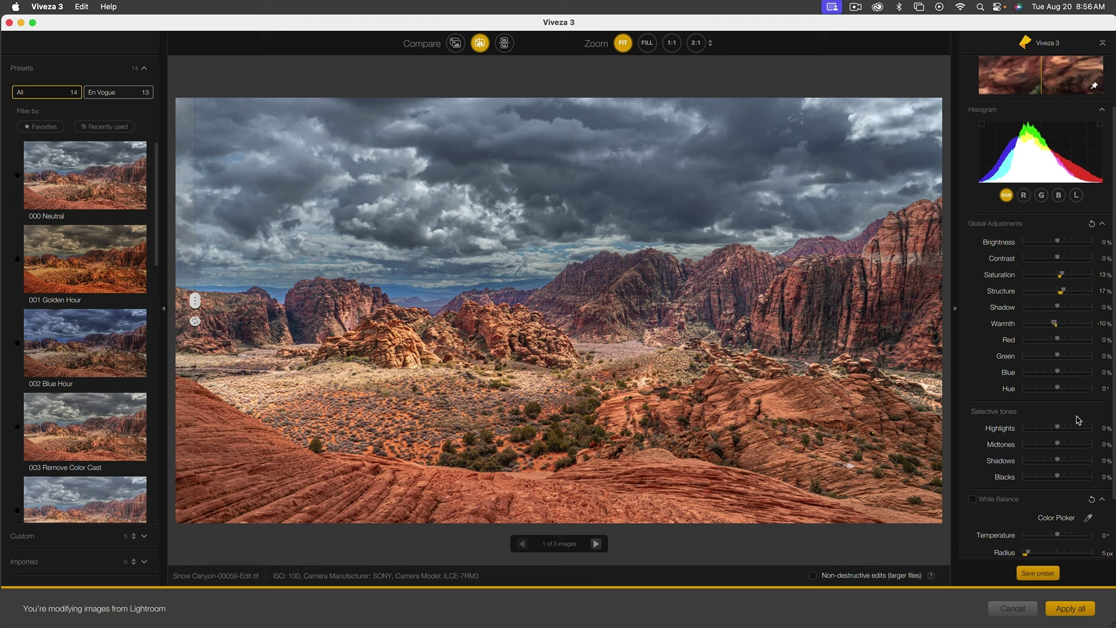
scroll(1079, 431, down, 3)
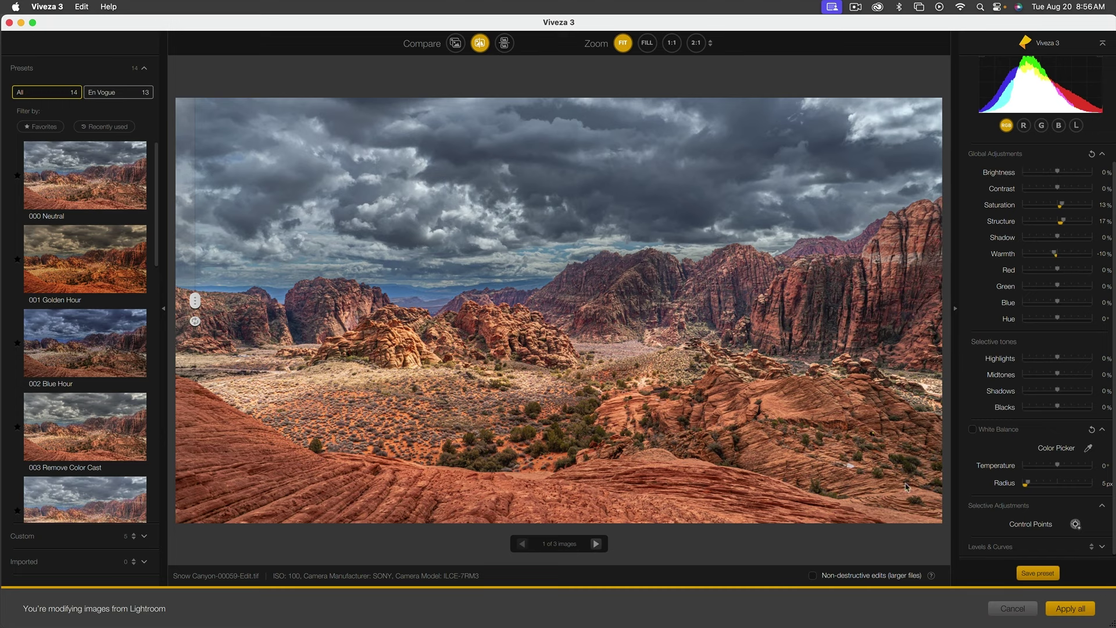
Step: Place Control Point 1 on the central red rocks with Warmth 21%, Saturation 9% and Brightness -3%
click(1076, 524)
click(484, 327)
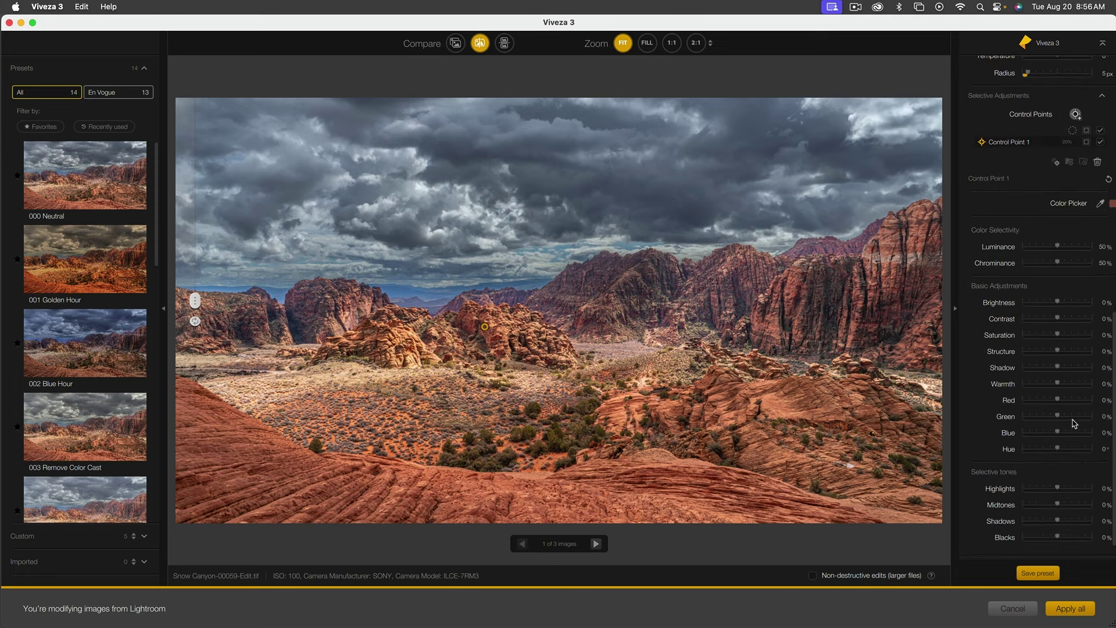
drag(1059, 387, 1065, 386)
drag(1058, 336, 1059, 320)
drag(1058, 307, 1058, 307)
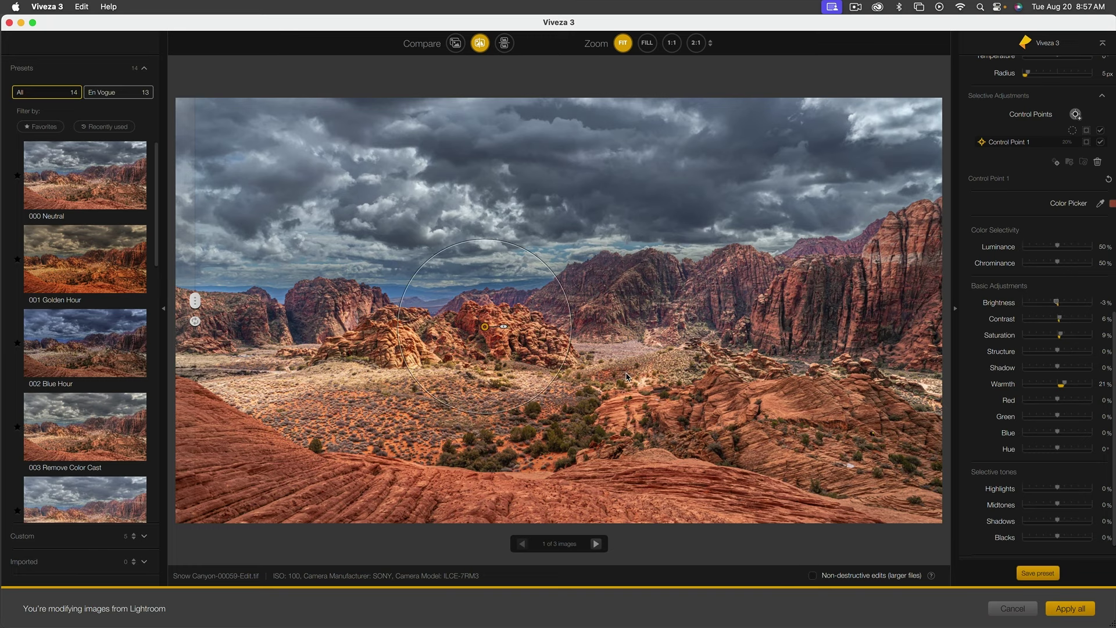
mouse_move(492, 338)
drag(486, 328, 505, 331)
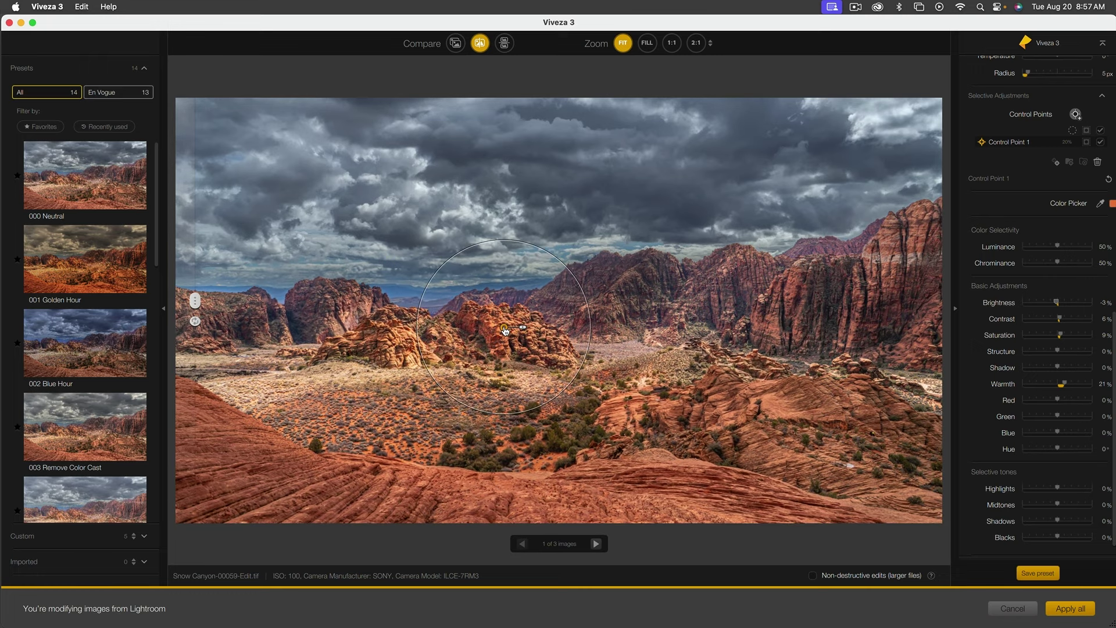
click(431, 304)
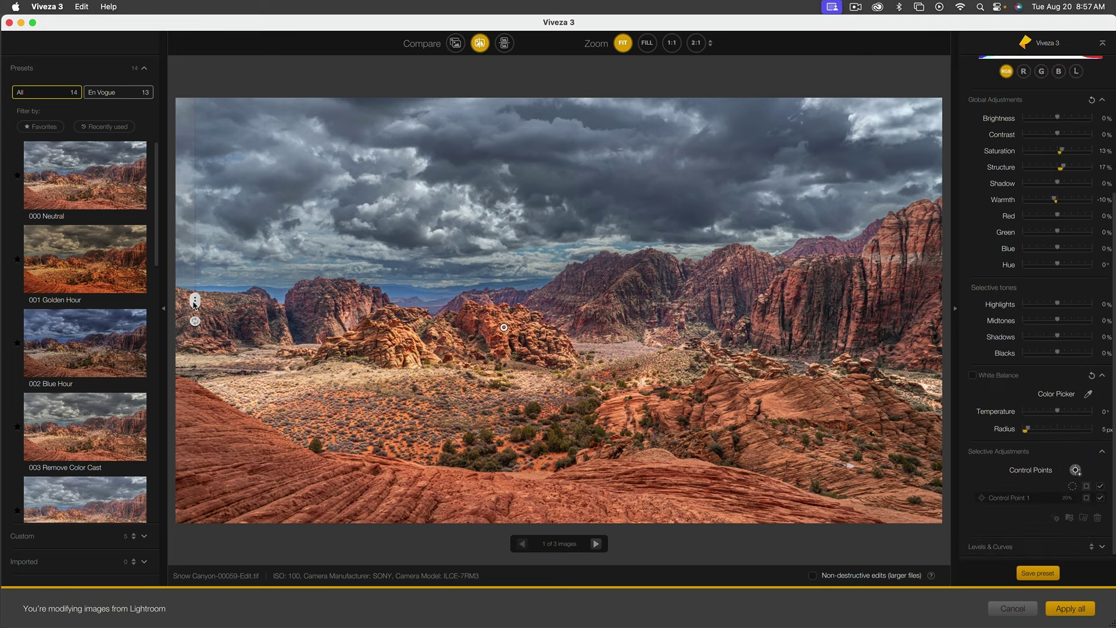
drag(195, 301, 685, 301)
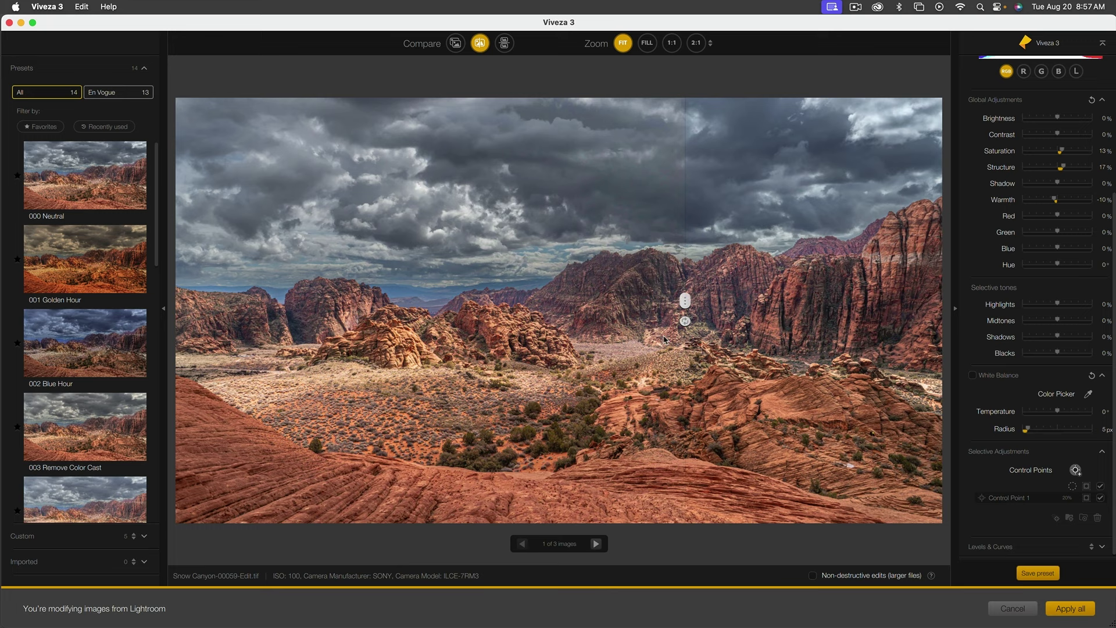
mouse_move(665, 340)
mouse_down()
mouse_move(176, 343)
mouse_move(772, 360)
mouse_move(943, 352)
mouse_move(119, 337)
mouse_up()
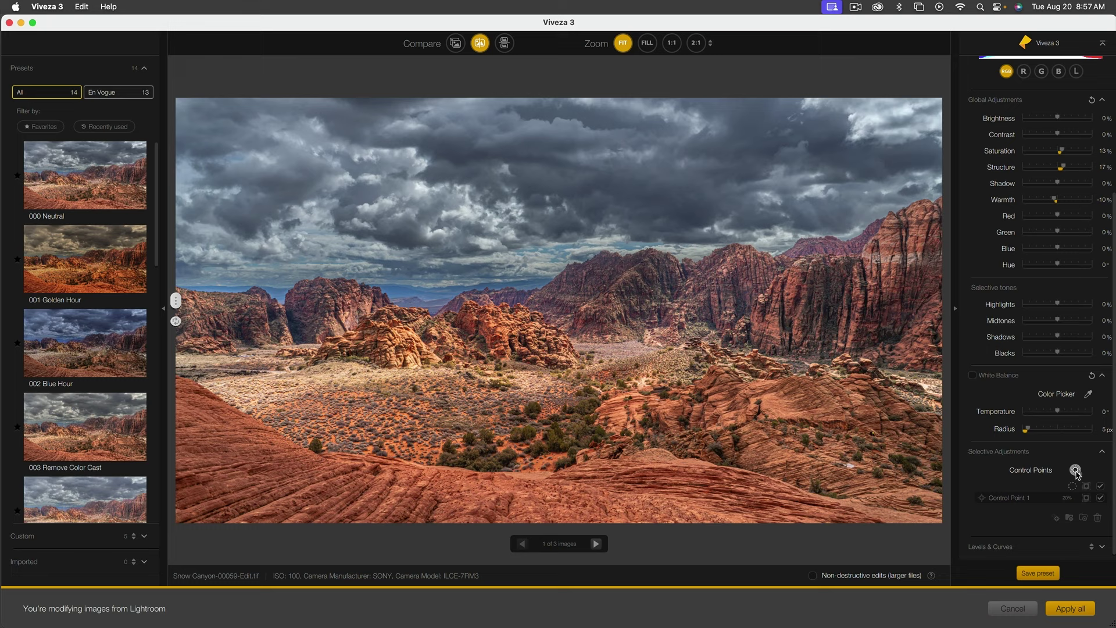
Step: Add Control Point 2 with Brightness -13% and Structure 46%, moved onto the tall right-hand cliffs
click(1076, 471)
click(610, 284)
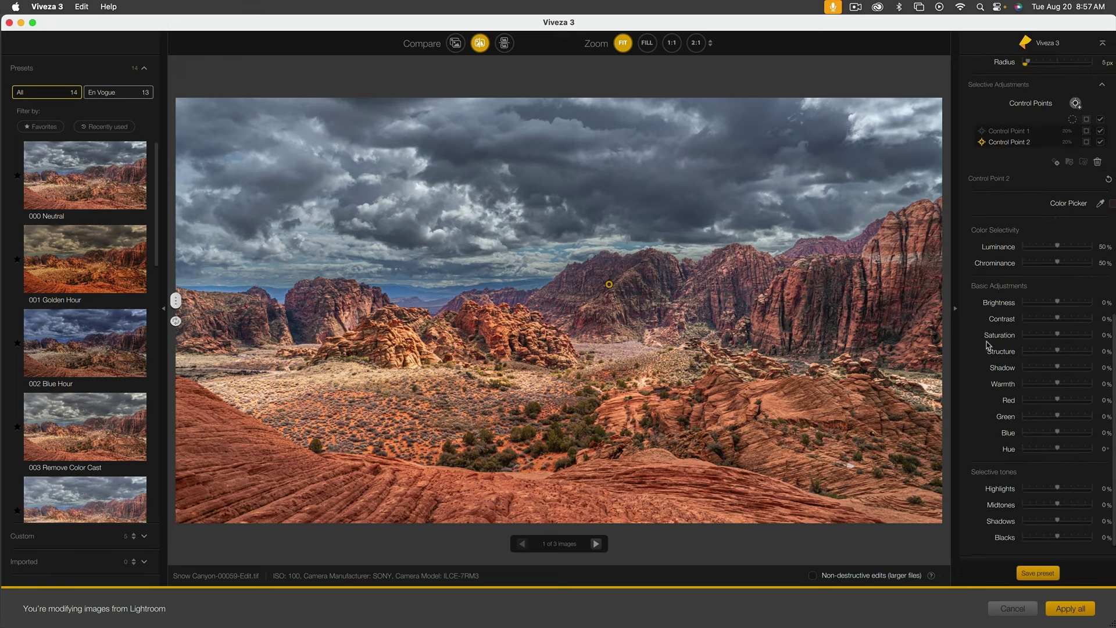
click(1069, 351)
drag(1057, 302, 1053, 302)
drag(1071, 352, 1074, 351)
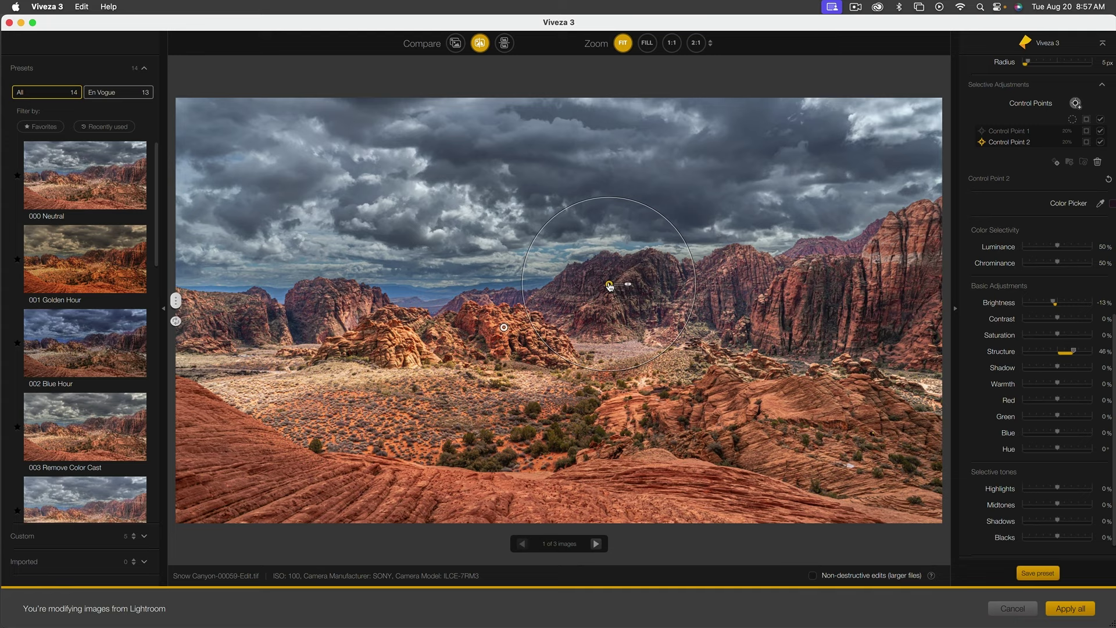
drag(610, 285, 740, 289)
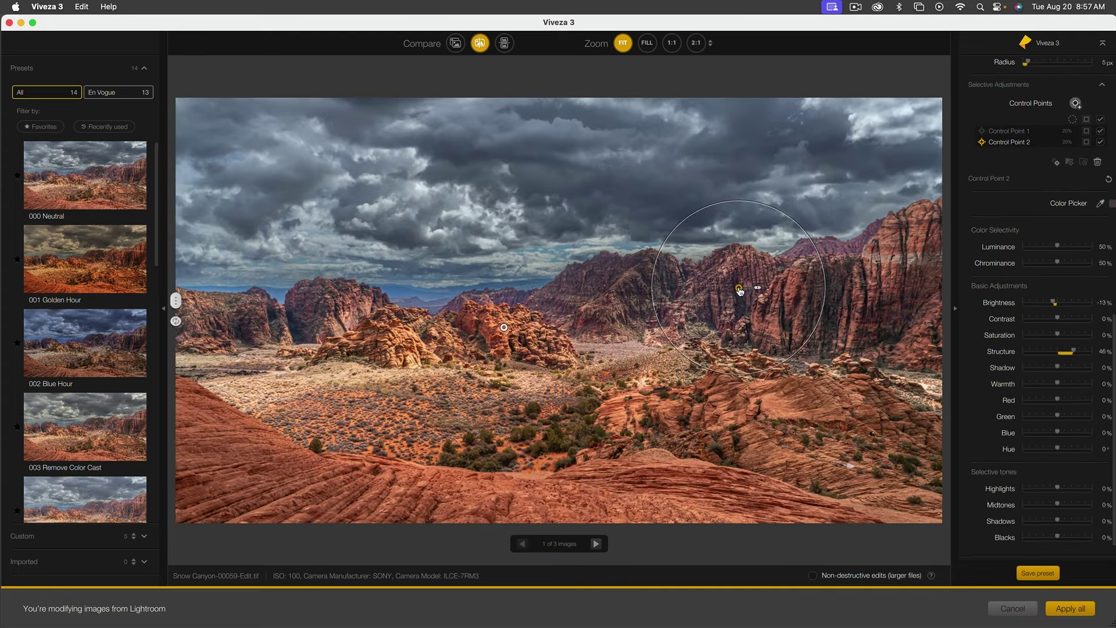
click(666, 379)
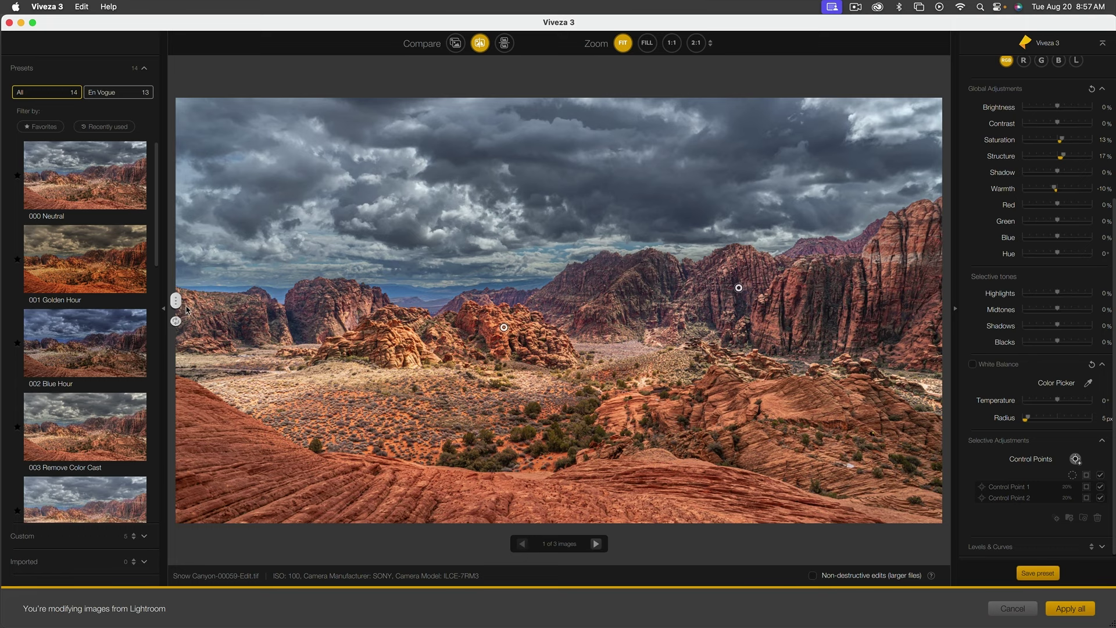
mouse_move(178, 303)
mouse_down()
mouse_move(915, 301)
mouse_move(176, 301)
mouse_up()
Step: Step through images 2 and 3 of 3 and apply the edits to all three
click(598, 544)
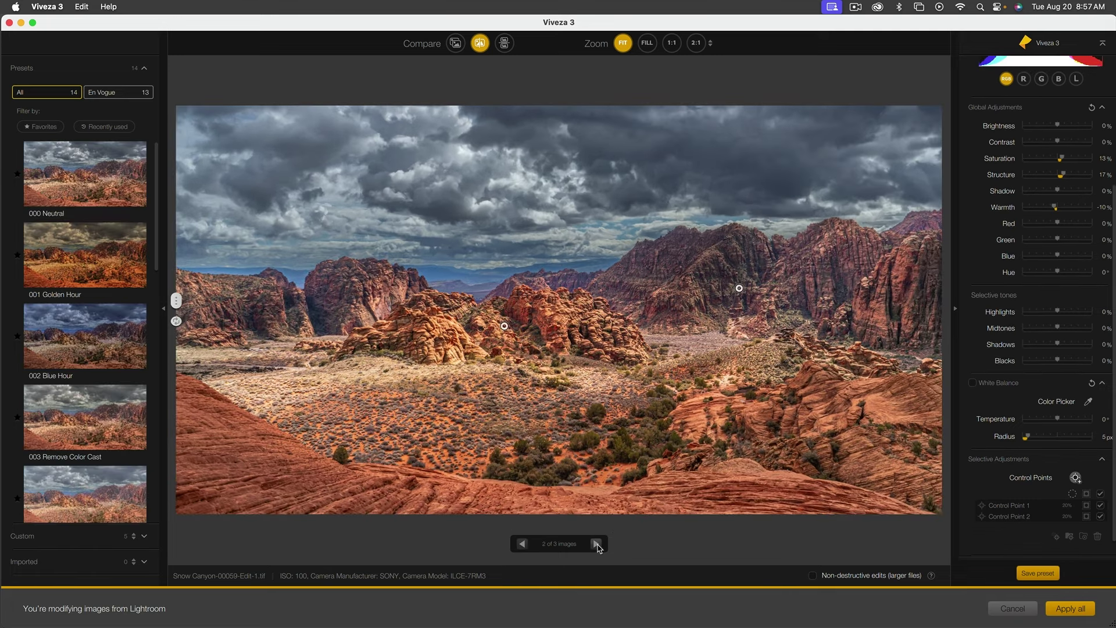
click(597, 545)
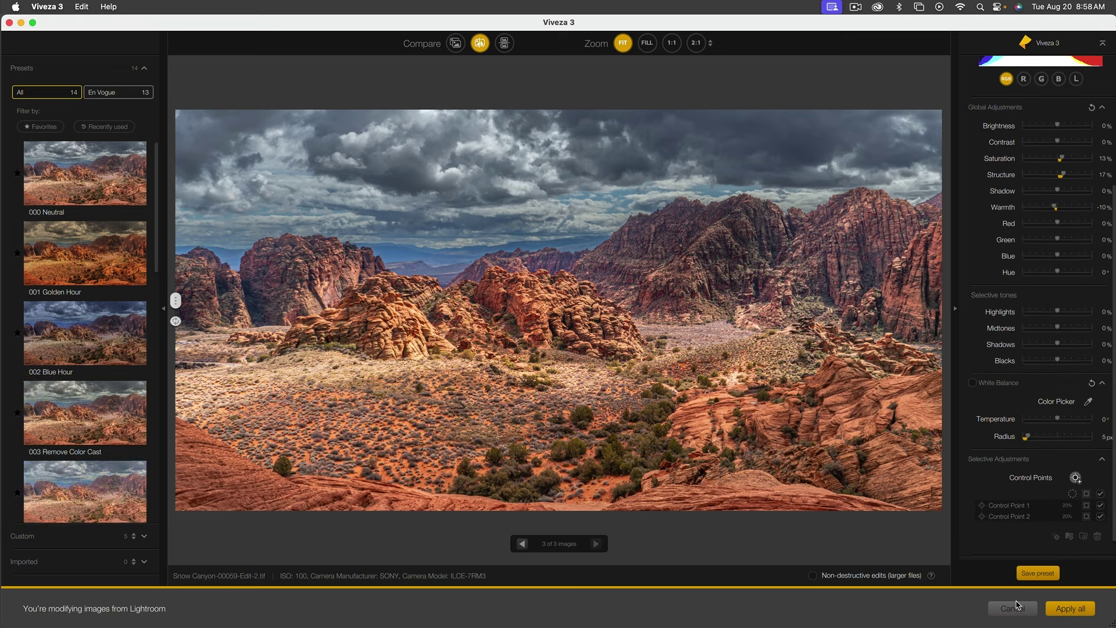
click(1064, 611)
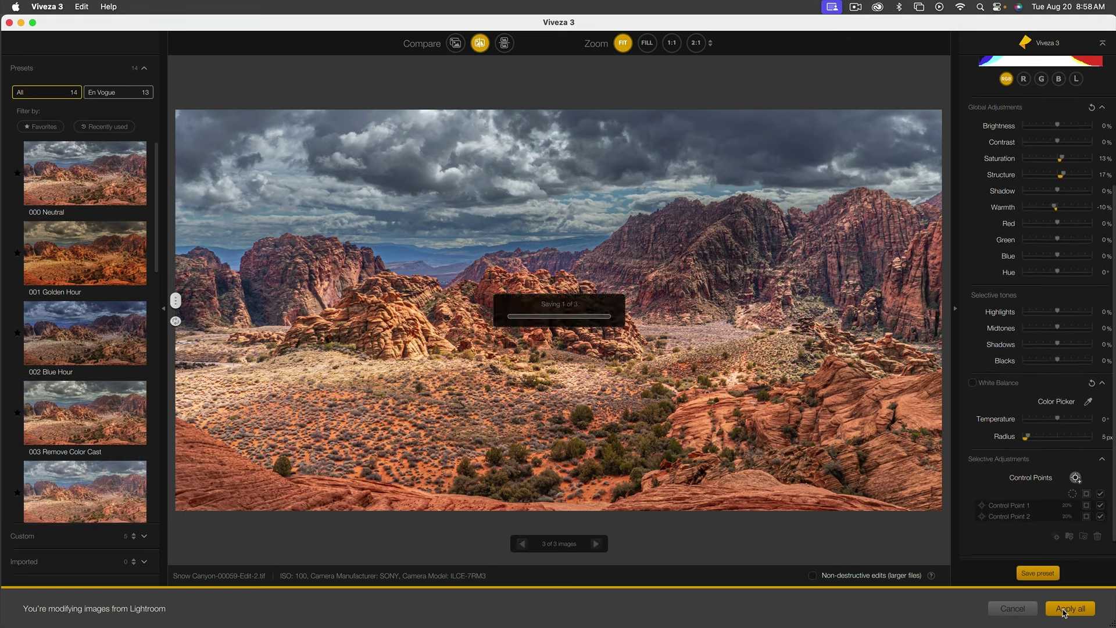